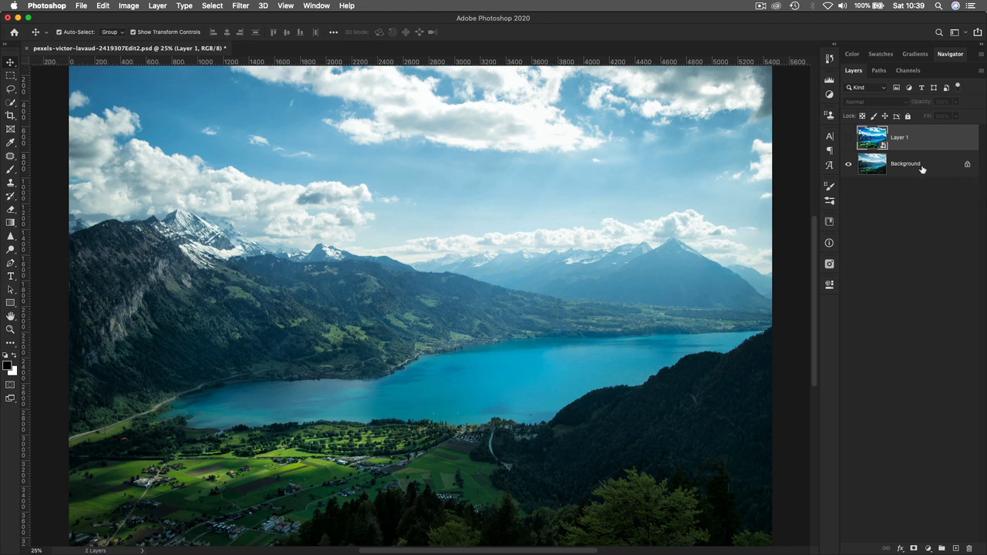
- Delete Layer 1 and convert the Background layer to a smart object
left_click_drag(925, 141, 968, 547)
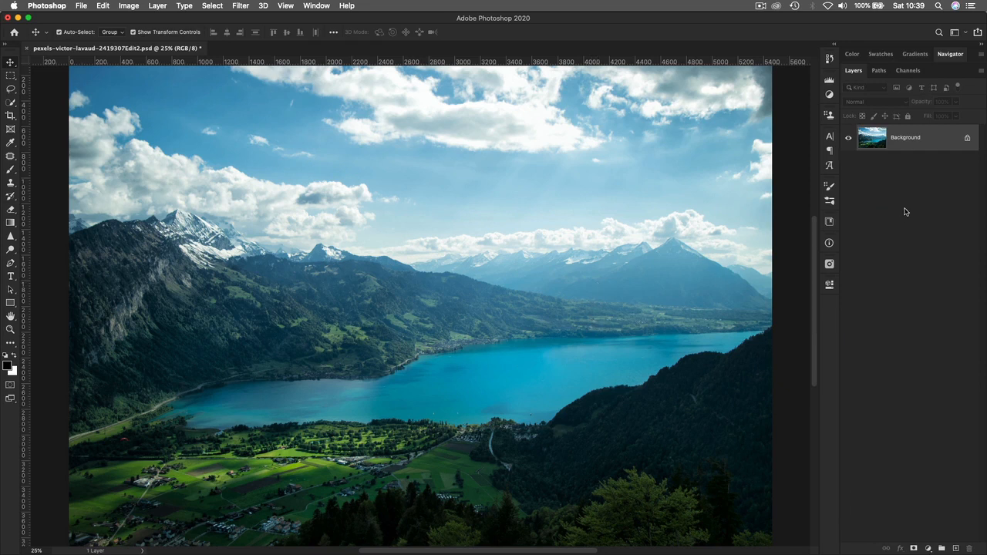
right_click(908, 141)
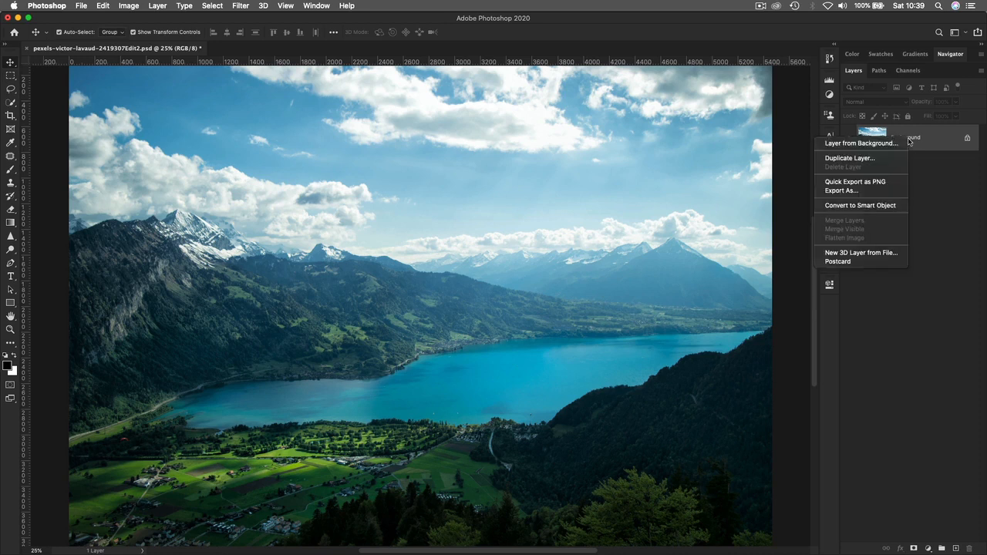
left_click(859, 207)
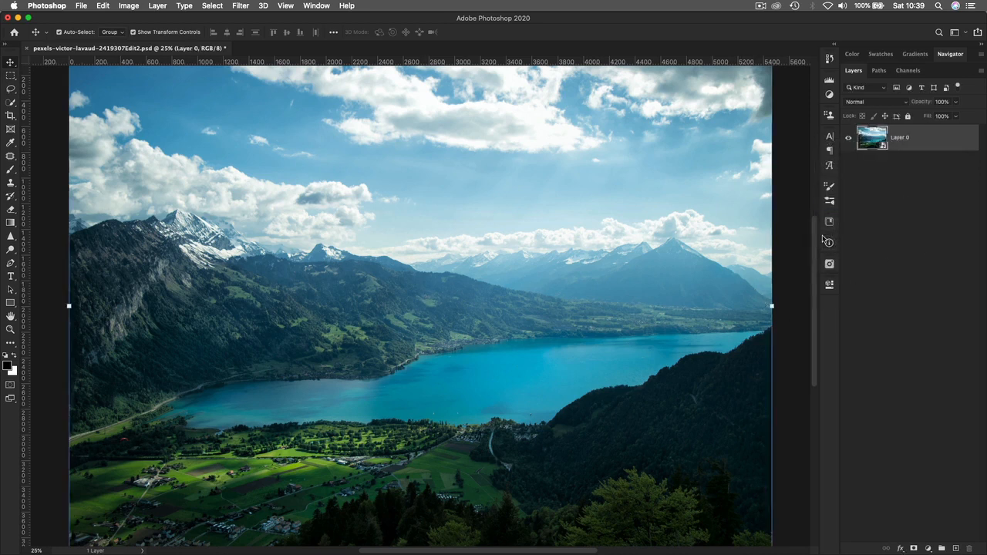
left_click(794, 227)
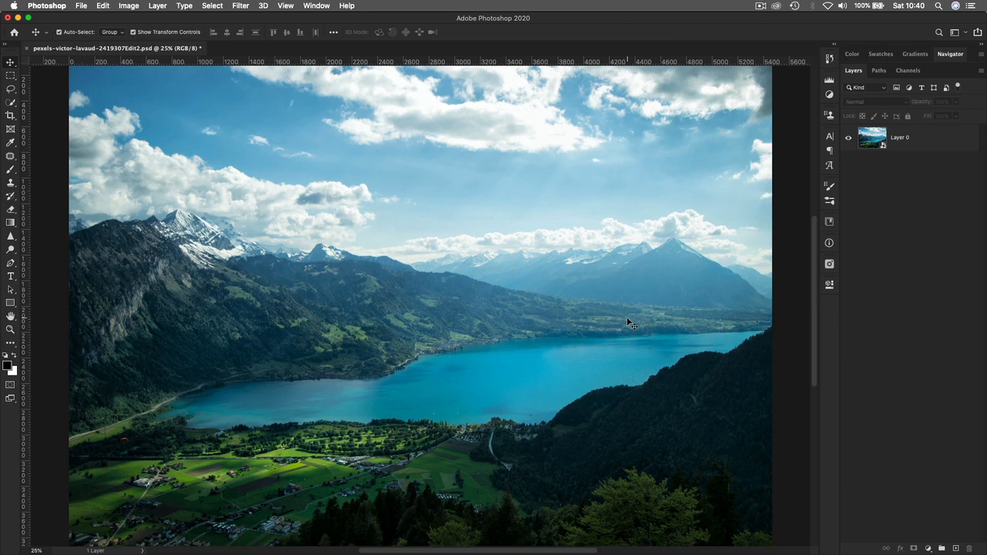
- Start a Camera Raw Filter on Layer 0 with Highlights -91, Shadows +66, Whites +43 and Blacks +2
right_click(928, 141)
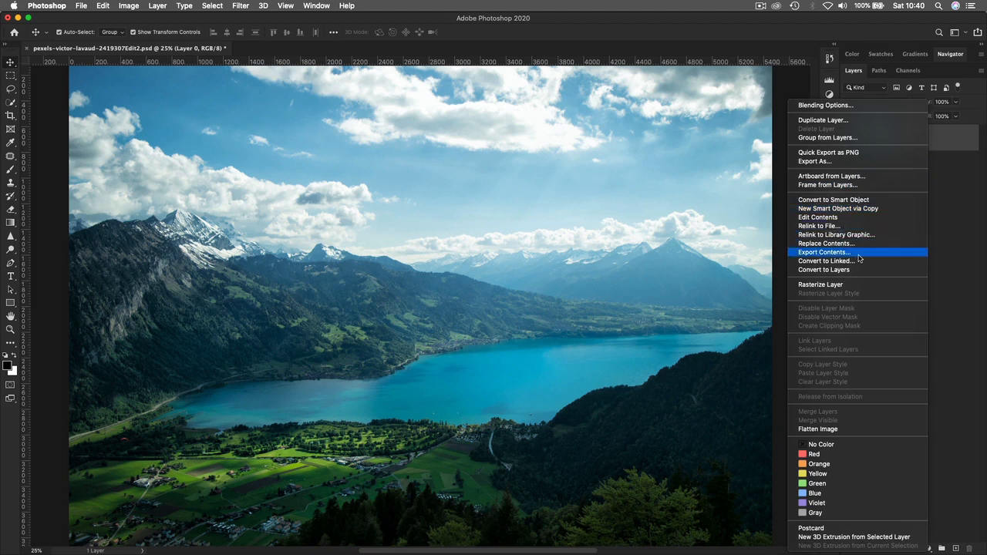
right_click(938, 142)
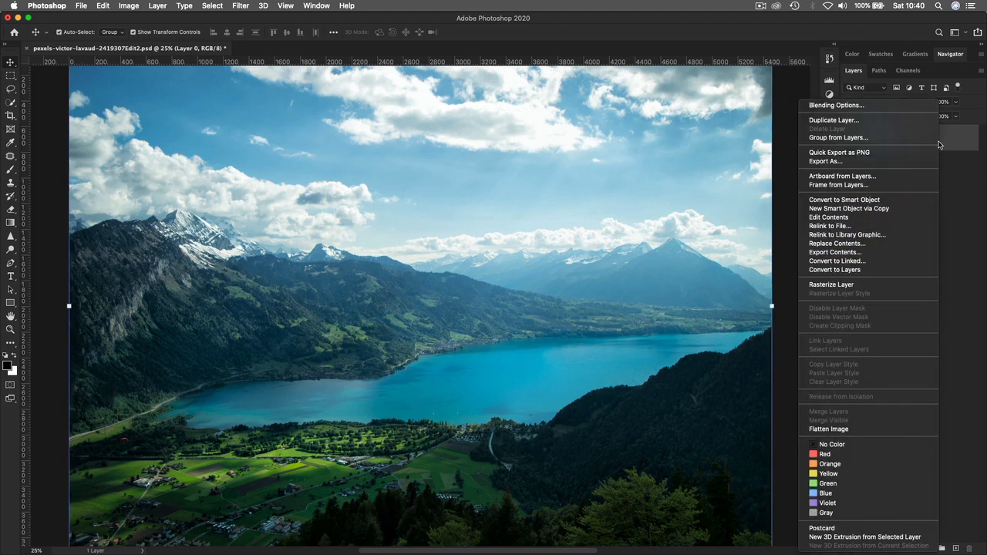
left_click(897, 200)
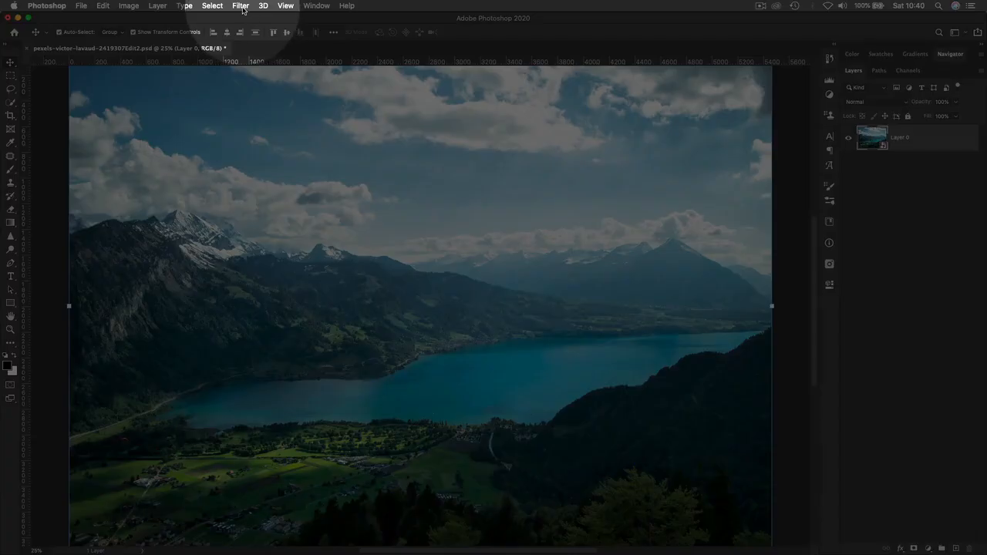
left_click(241, 6)
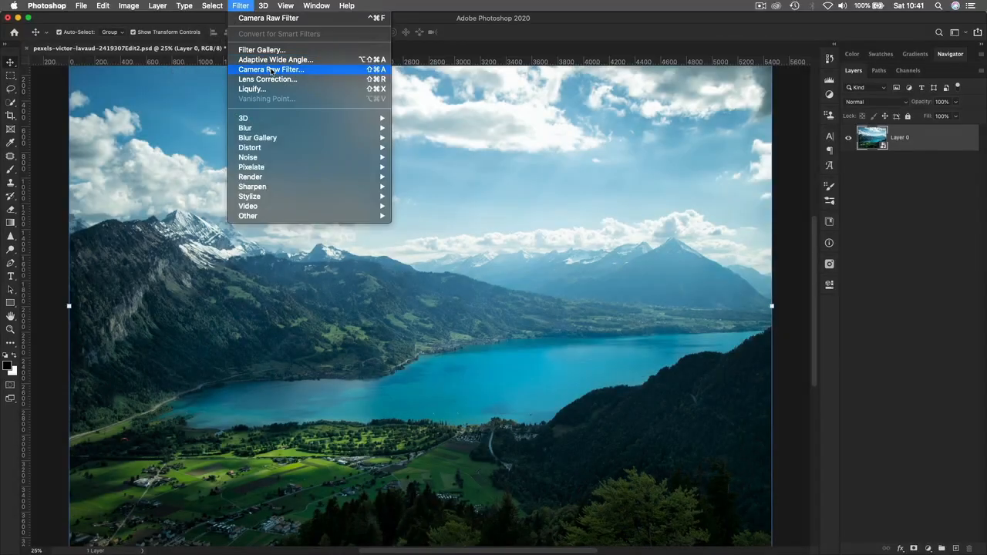
left_click(269, 69)
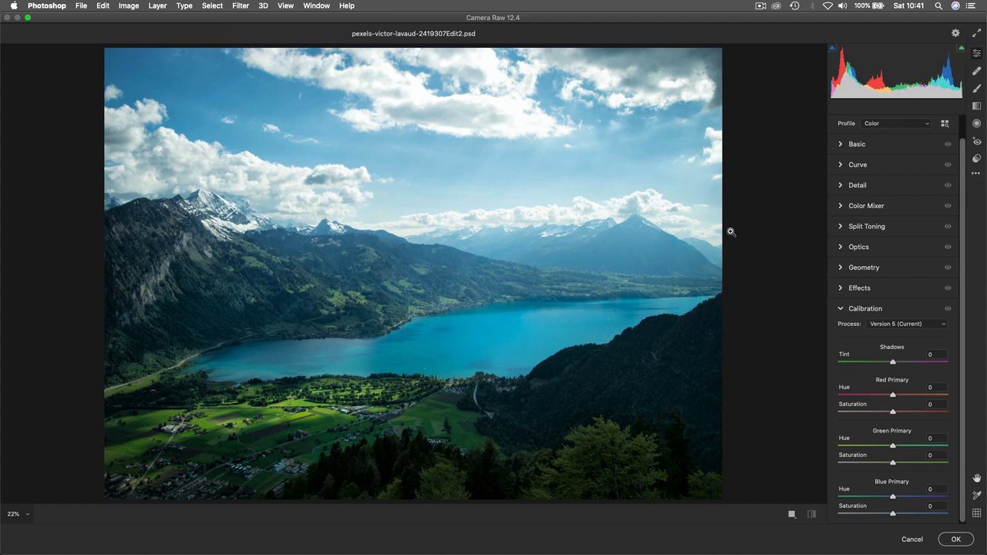
left_click(843, 147)
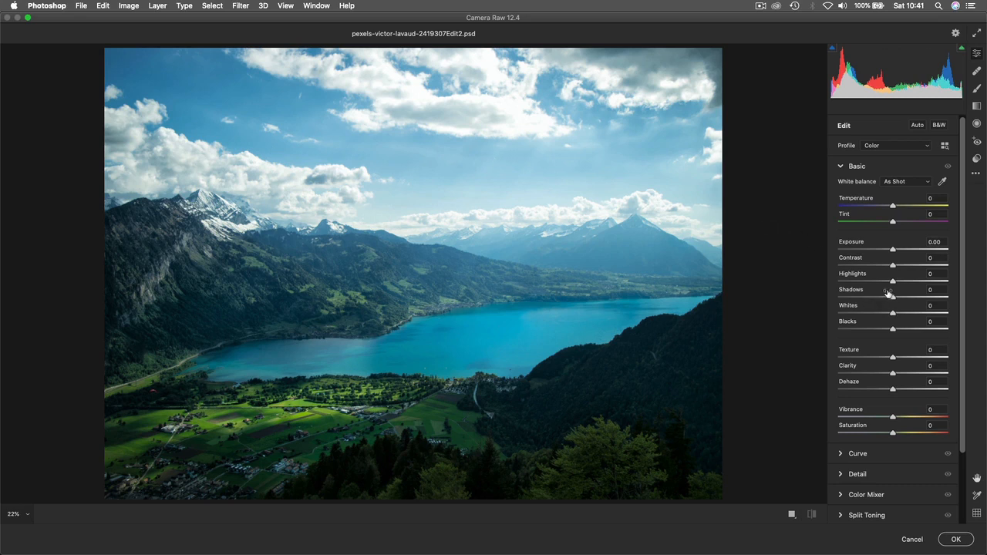
left_click_drag(894, 283, 843, 283)
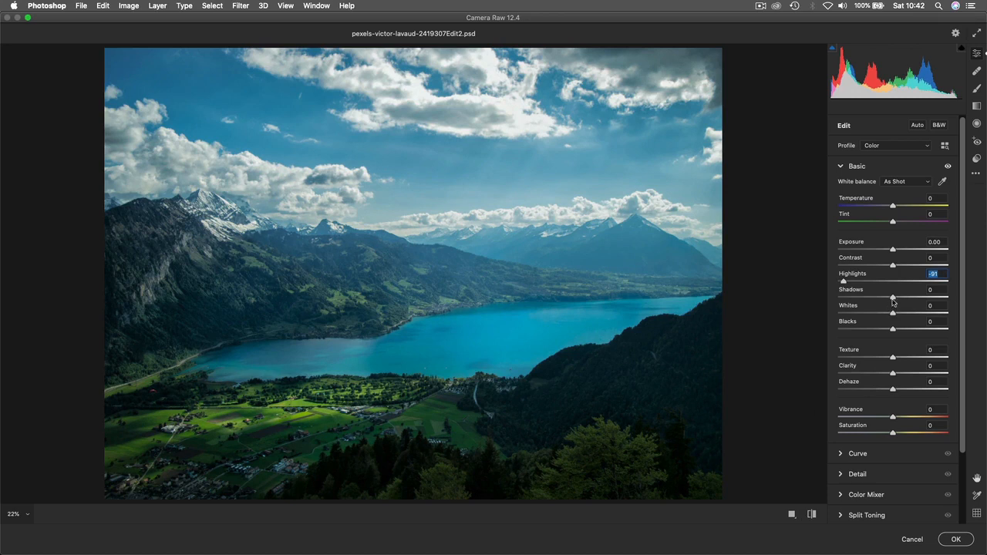
left_click_drag(893, 300, 929, 306)
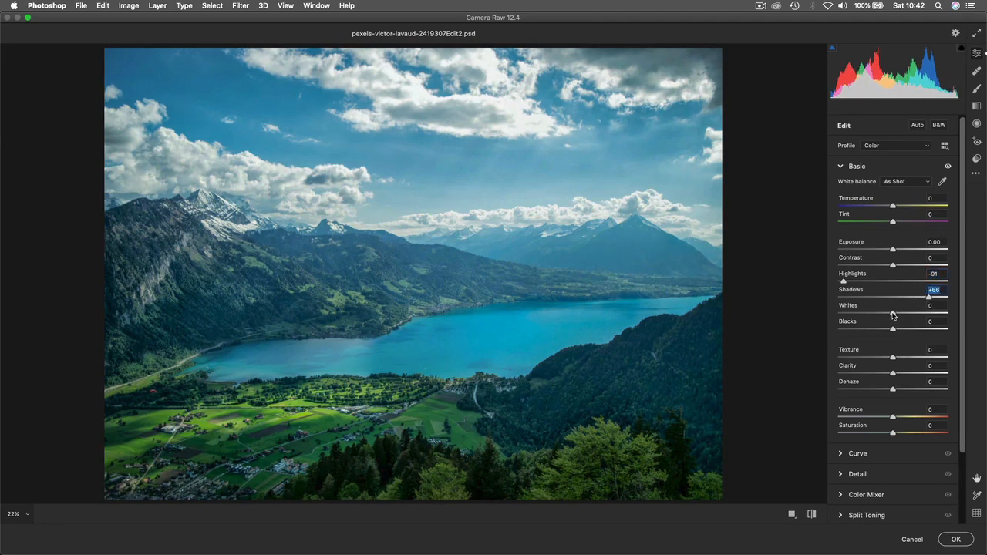
left_click_drag(893, 315, 894, 337)
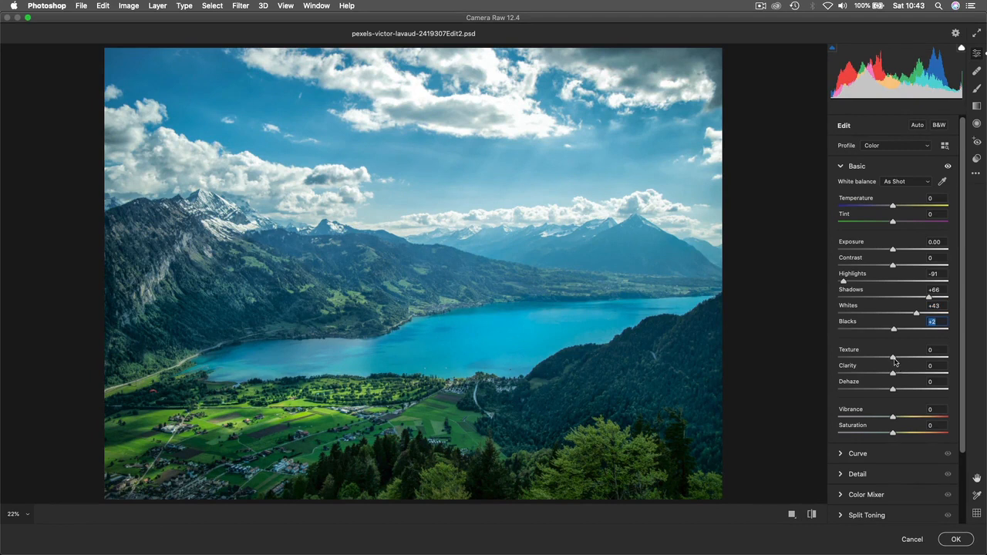
- Set Texture to +27, Clarity to +25 and Dehaze to +21 in the basic adjustments
mouse_move(894, 361)
left_mouse_down()
mouse_move(915, 367)
mouse_move(907, 368)
left_mouse_up()
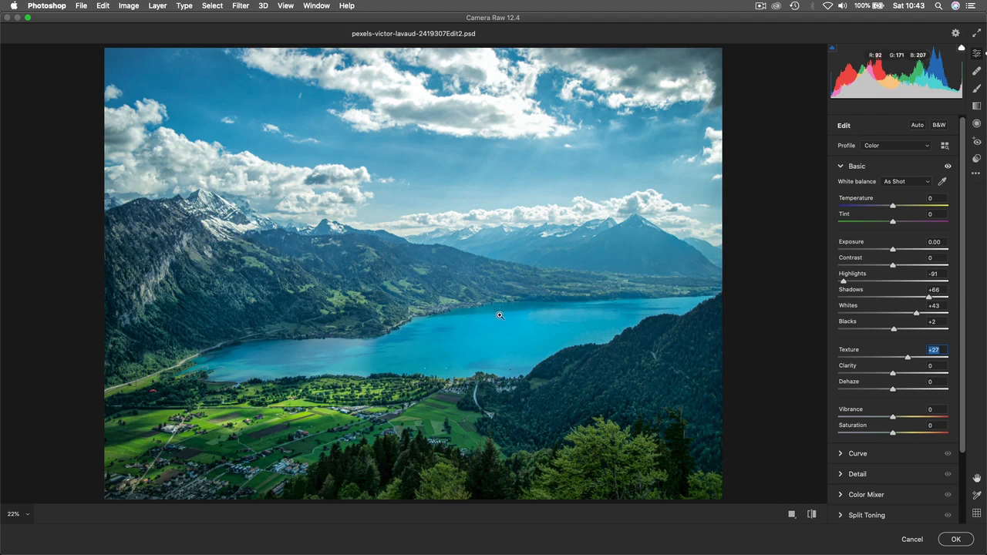
left_click_drag(893, 374, 906, 378)
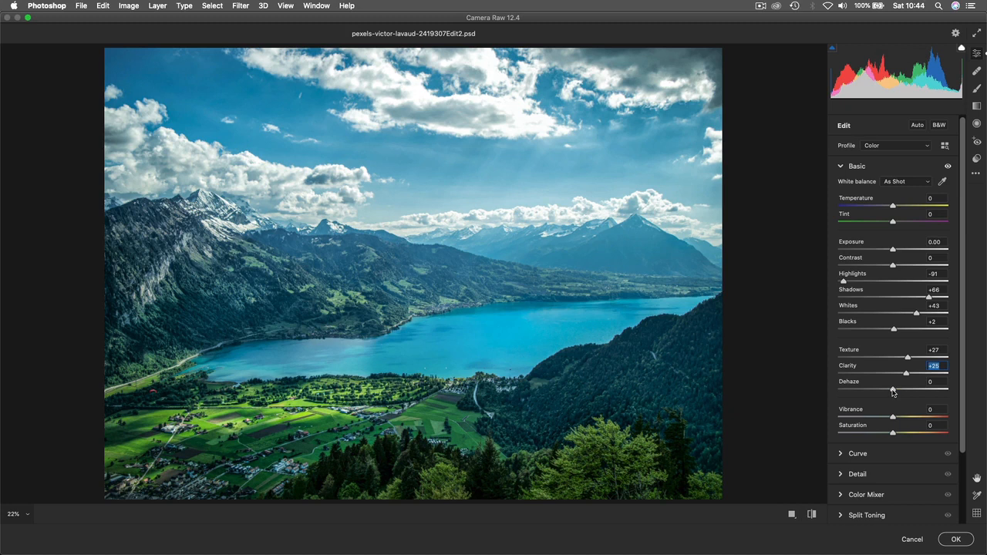
mouse_move(893, 391)
left_mouse_down()
mouse_move(921, 397)
mouse_move(847, 398)
mouse_move(904, 398)
left_mouse_up()
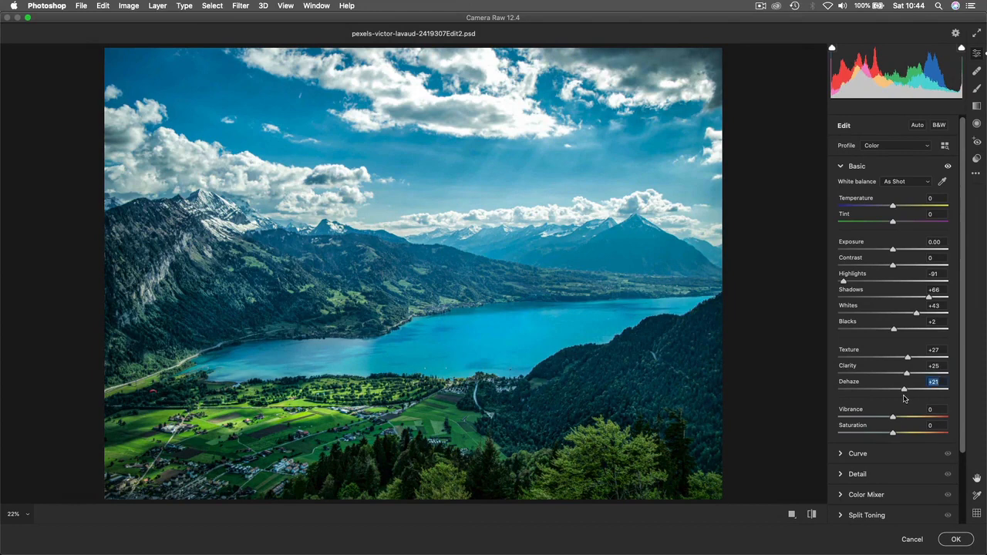
- Switch the Basic adjustments off and on repeatedly to compare the landscape before and after
left_click(947, 168)
left_click(947, 168)
left_click(947, 168)
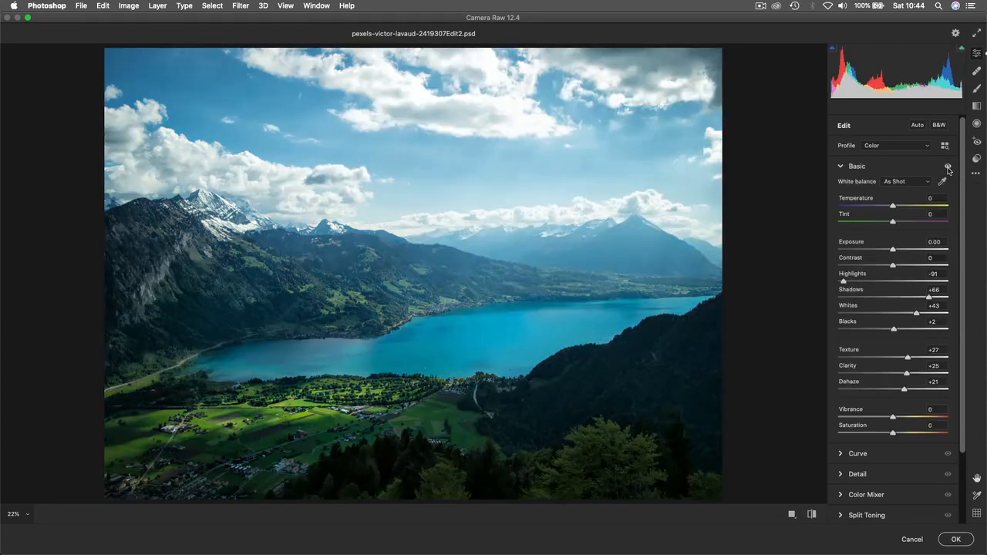
left_click(947, 168)
left_click(947, 168)
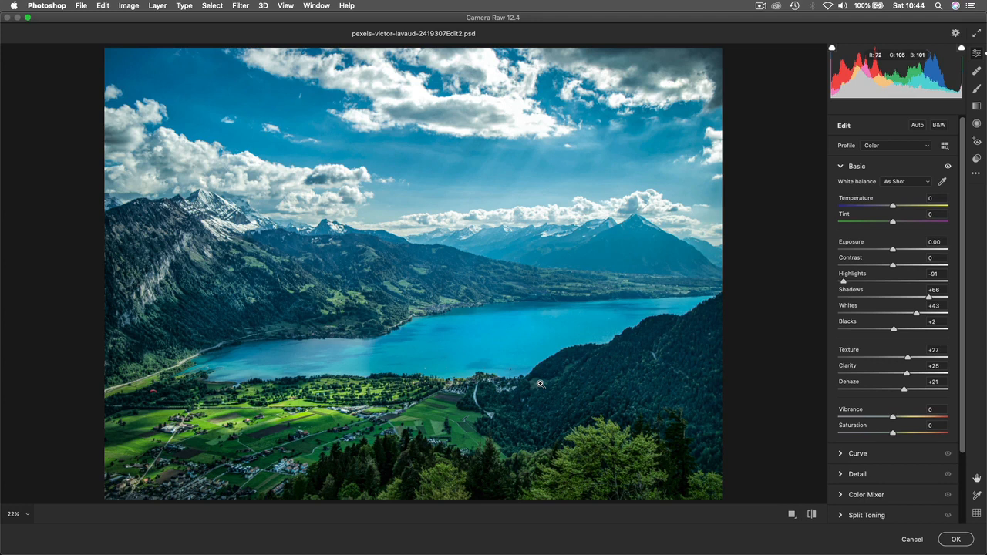
left_click(948, 167)
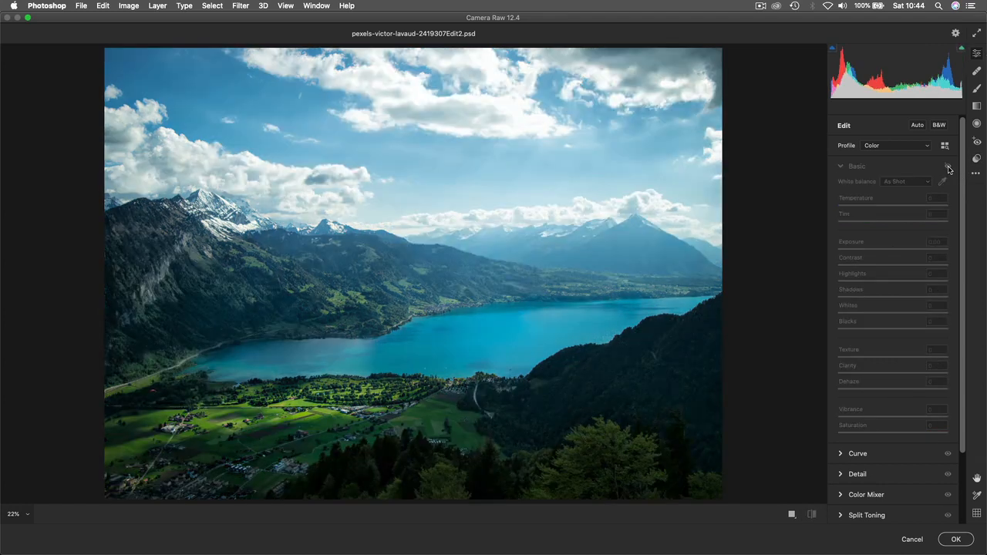
left_click(947, 168)
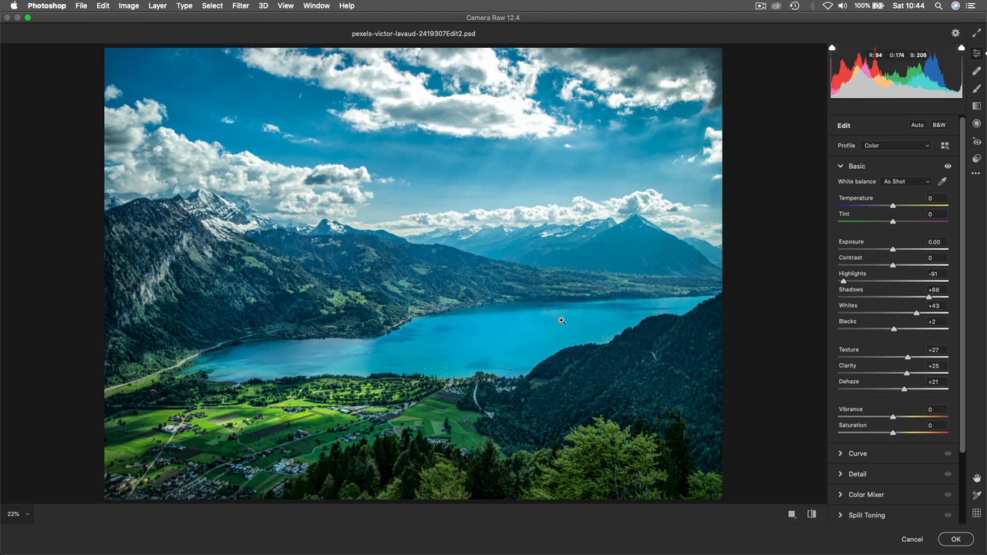
- Apply the Camera Raw adjustments and expand the smart filter list under Layer 0
left_click(955, 540)
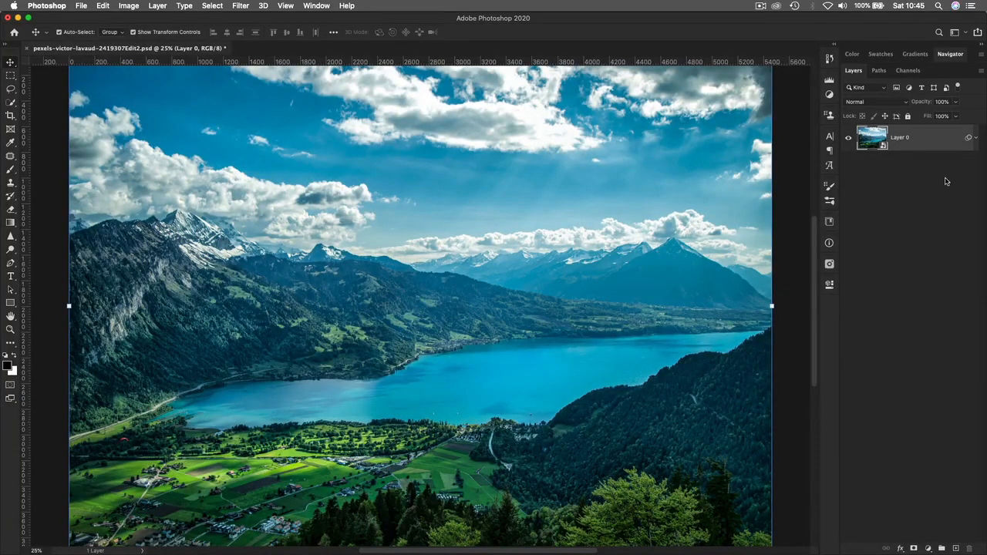
left_click(975, 138)
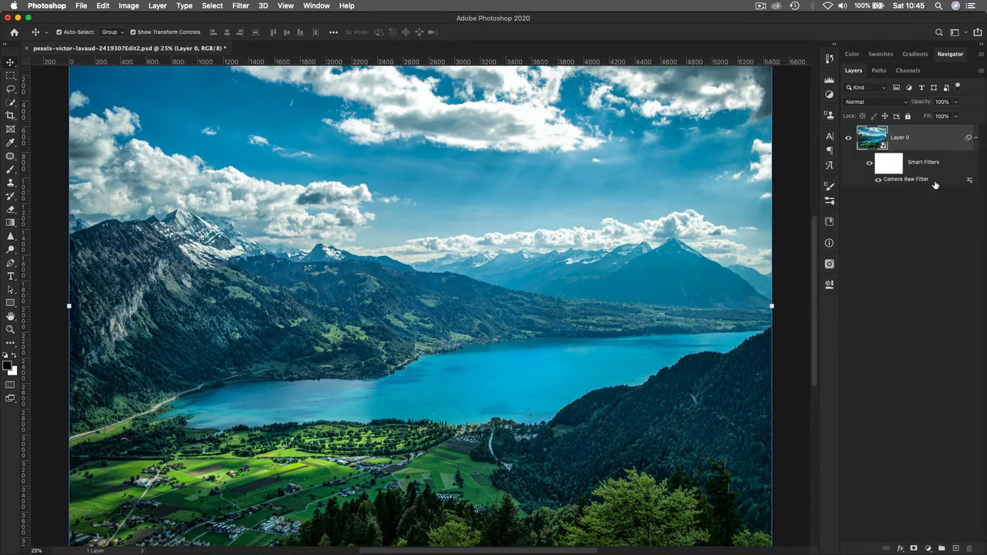
- Toggle the visibility of Layer 0's smart filters to compare the original and edited photo, leaving them visible
left_click(868, 165)
left_click(870, 166)
left_click(869, 166)
left_click(869, 166)
left_click(869, 166)
left_click(870, 167)
left_click(870, 167)
left_click(870, 167)
left_click(870, 167)
left_click(869, 167)
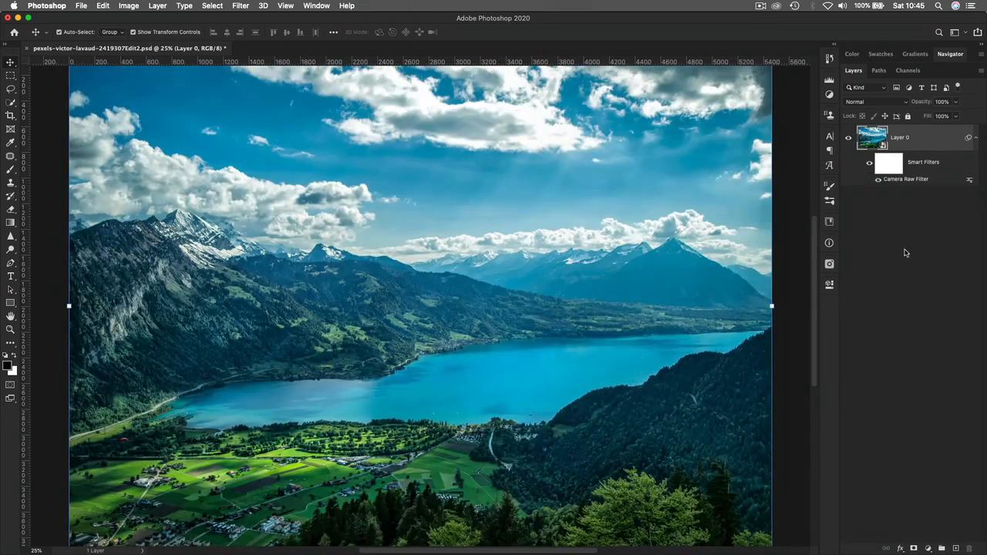
left_click(869, 217)
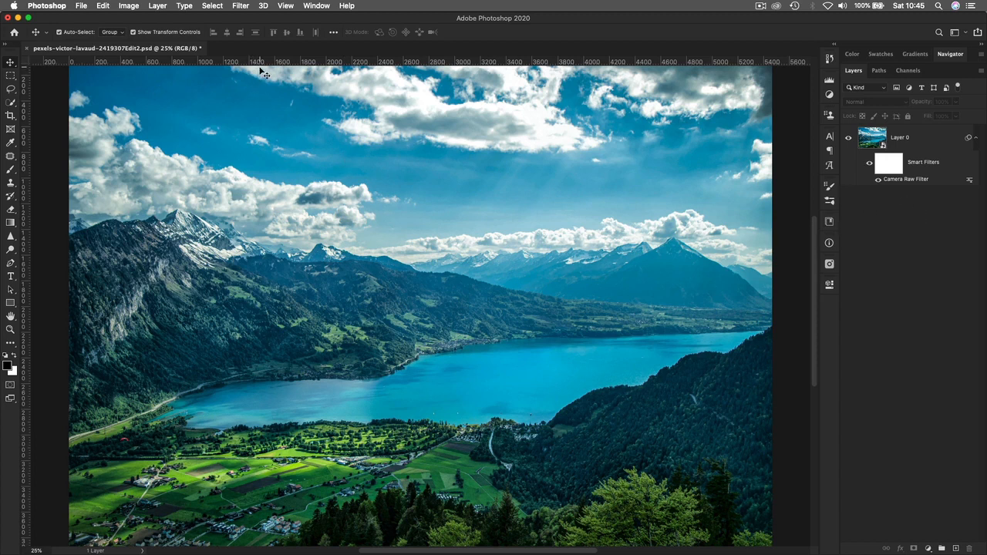
- Reopen the Camera Raw smart filter and add a graduated filter from the image's top edge down into the sky, with Exposure -0.30
double_click(917, 180)
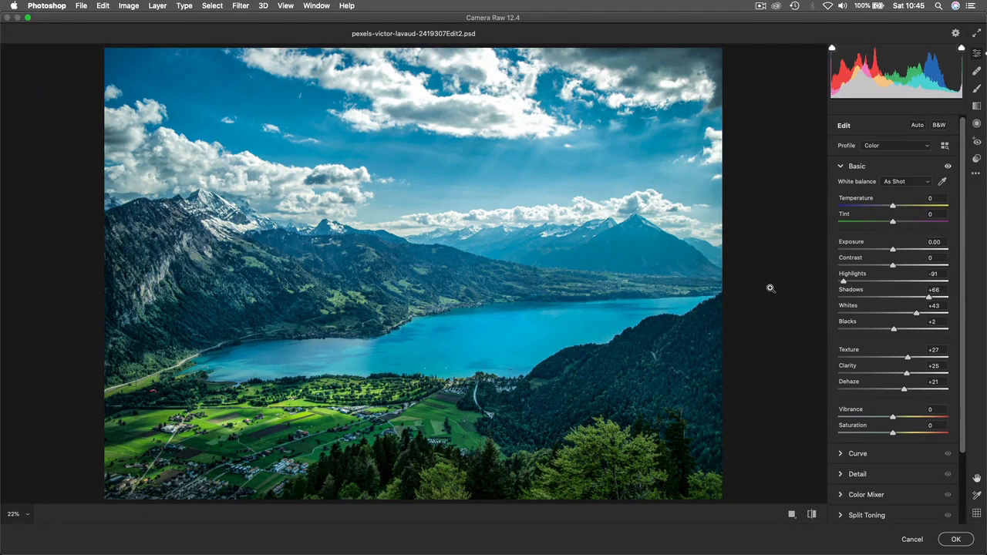
left_click(977, 106)
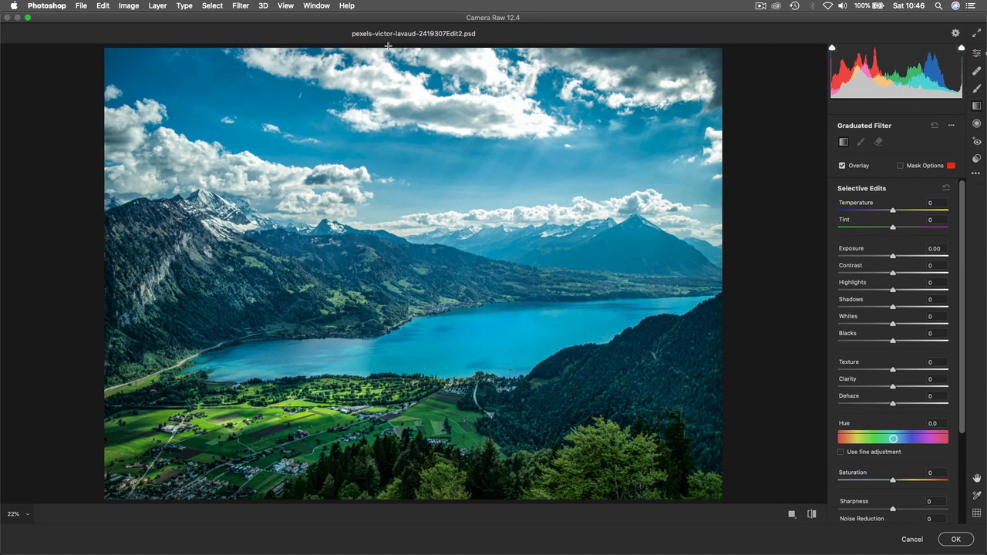
left_click_drag(387, 46, 389, 155)
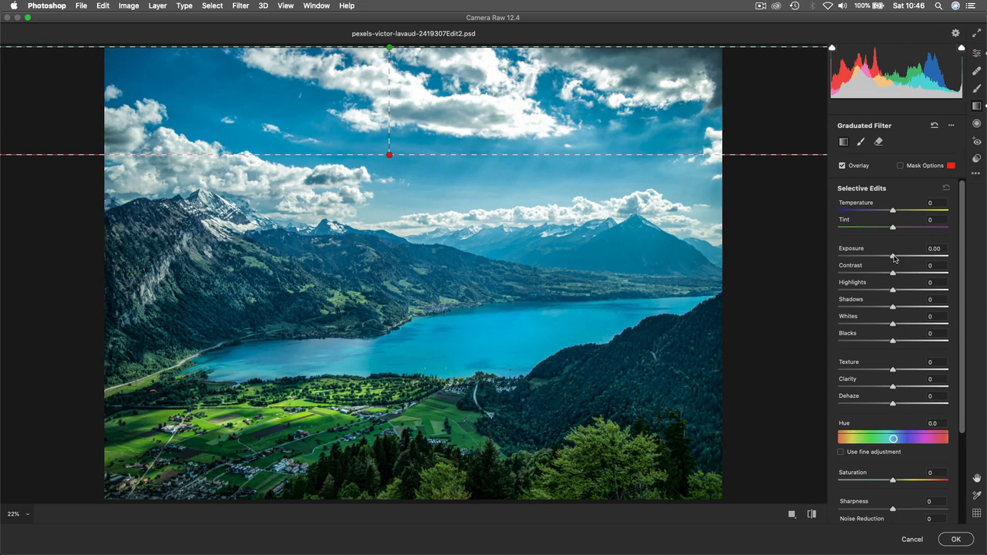
left_click_drag(894, 258, 890, 258)
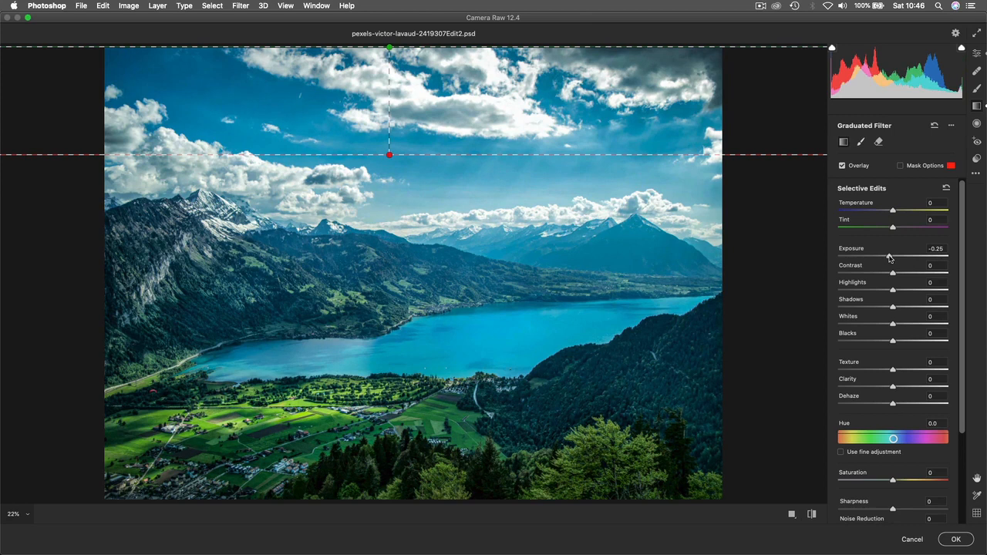
left_click_drag(889, 259, 888, 259)
- Add a second graduated filter from the photo's bottom edge up to the treetops, lower its exposure slightly, and apply the edits
mouse_move(384, 501)
left_mouse_down()
mouse_move(386, 403)
mouse_move(390, 424)
mouse_move(366, 430)
mouse_move(383, 434)
left_mouse_up()
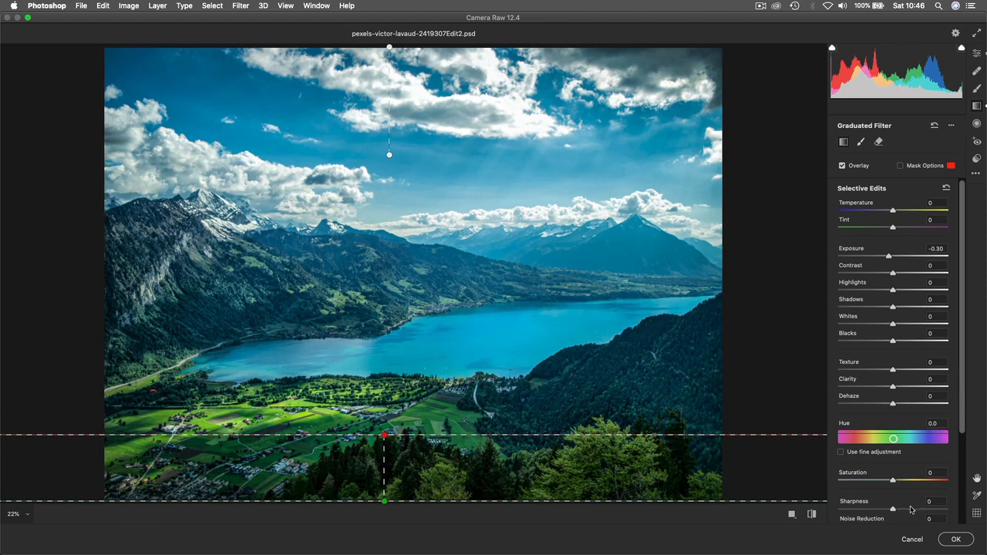
left_click_drag(889, 256, 887, 258)
left_click(954, 542)
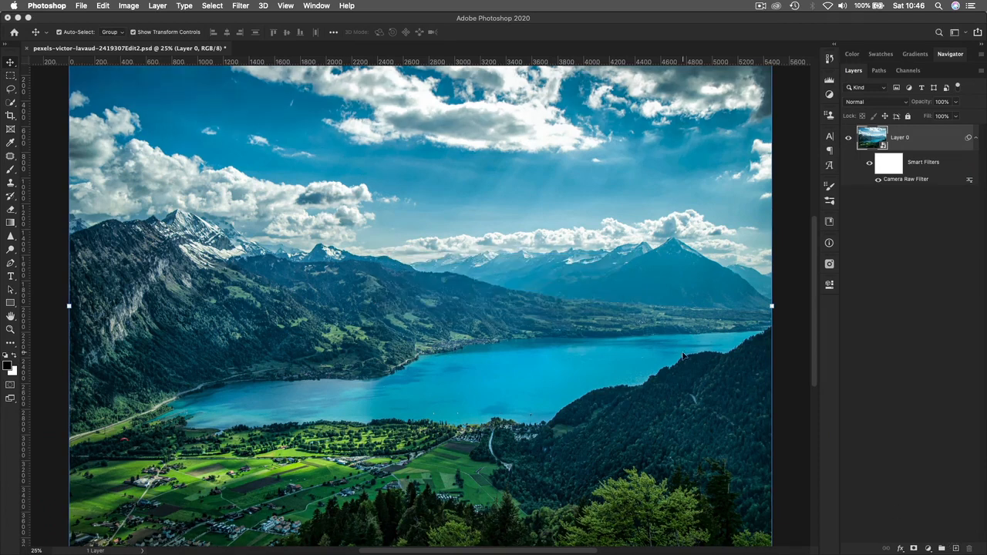
- View the whole photo and toggle its smart filters to compare the final edit with the original, leaving them visible
left_click(794, 348)
key("super+minus")
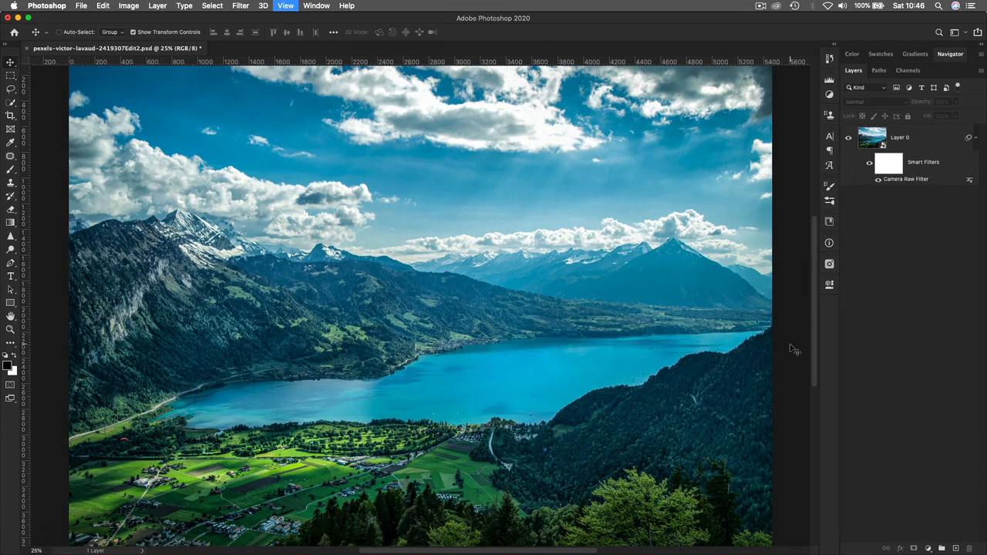
left_click(869, 165)
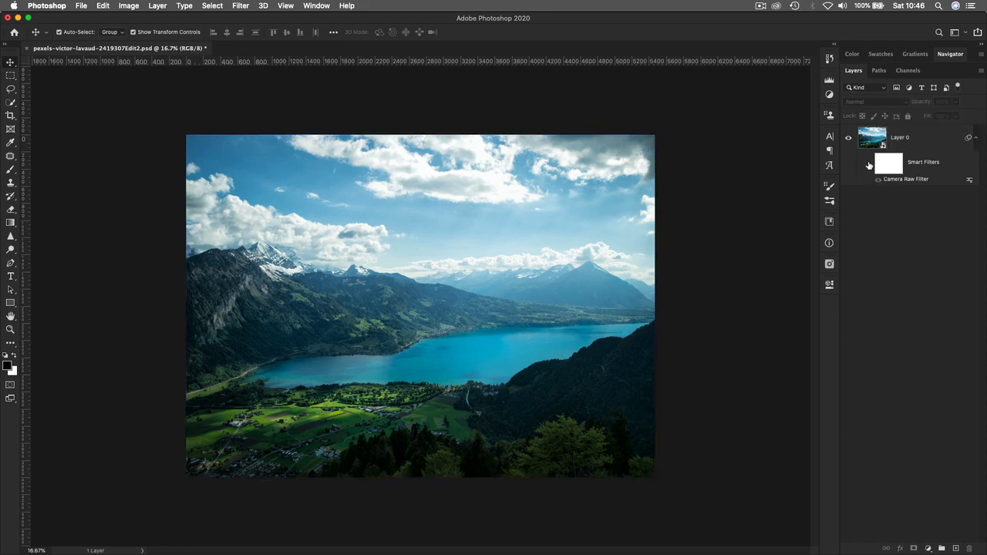
left_click(868, 165)
left_click(869, 165)
left_click(869, 165)
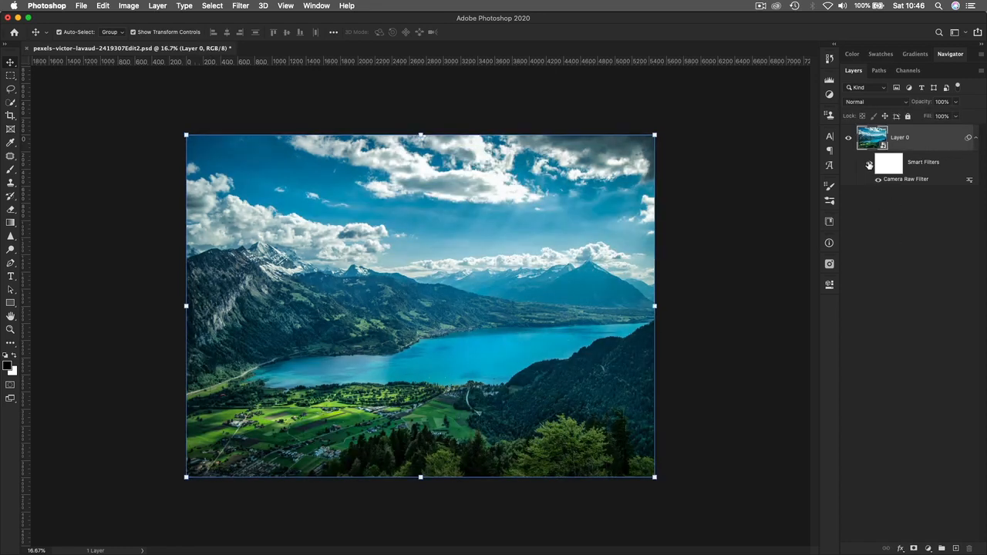
left_click(869, 165)
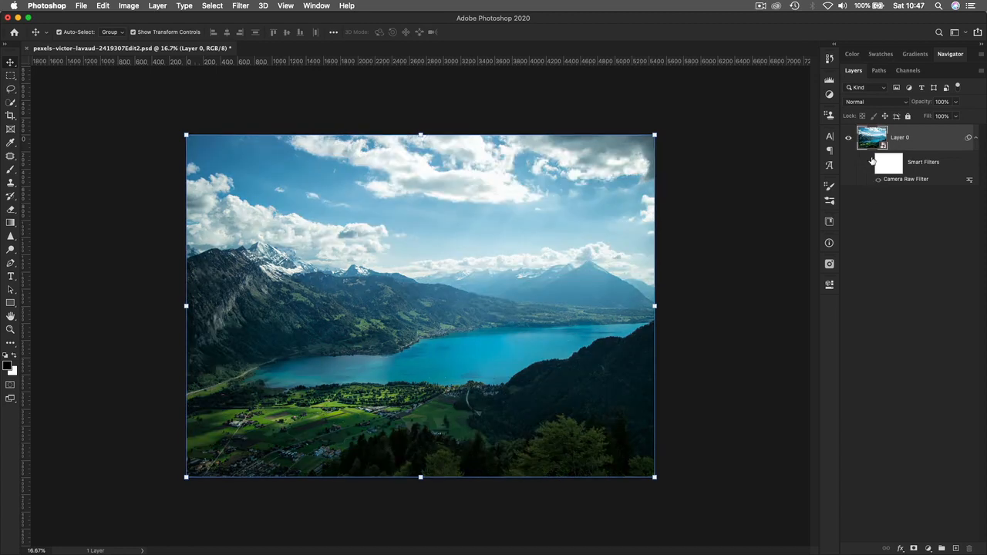
left_click(869, 165)
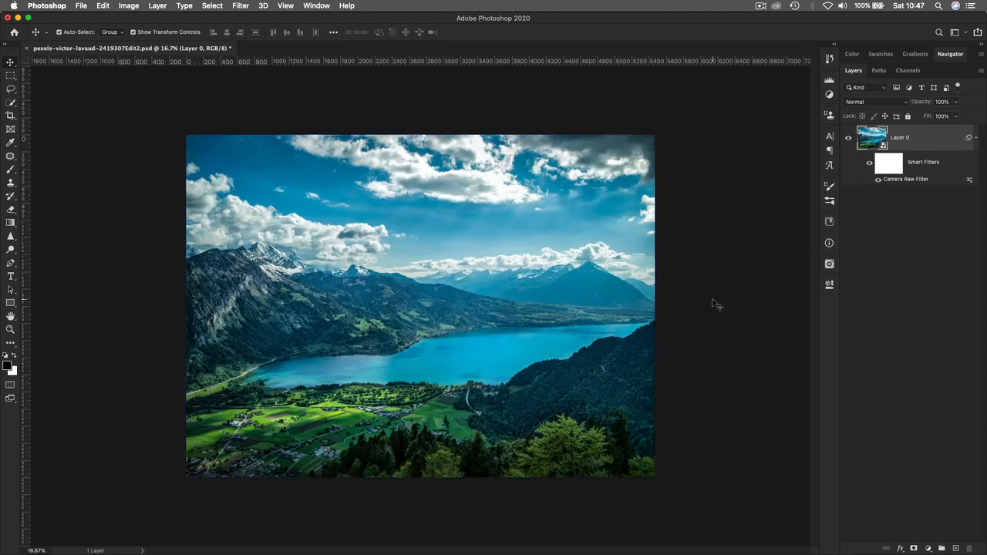
- Add a Color Lookup adjustment layer above Layer 0
key("super+equal")
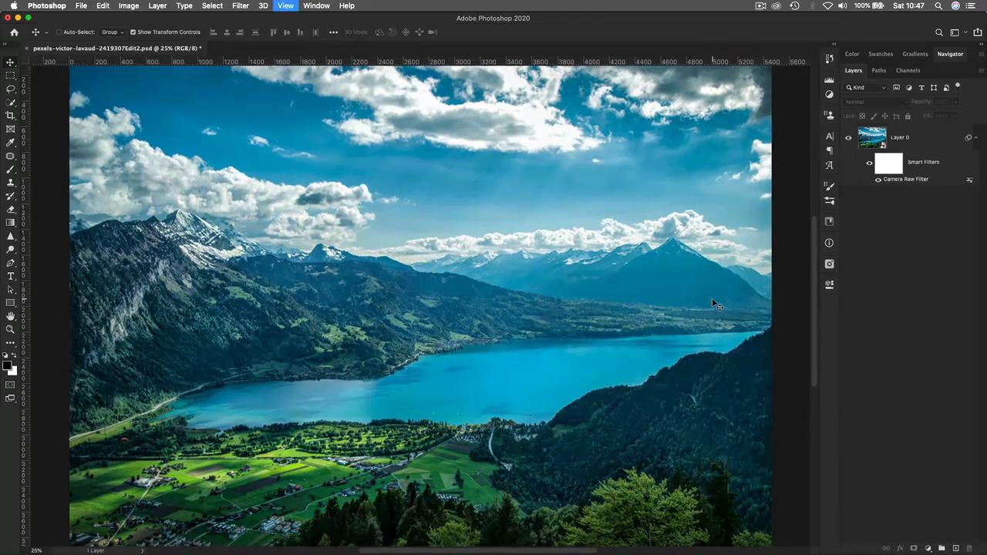
key("super+minus")
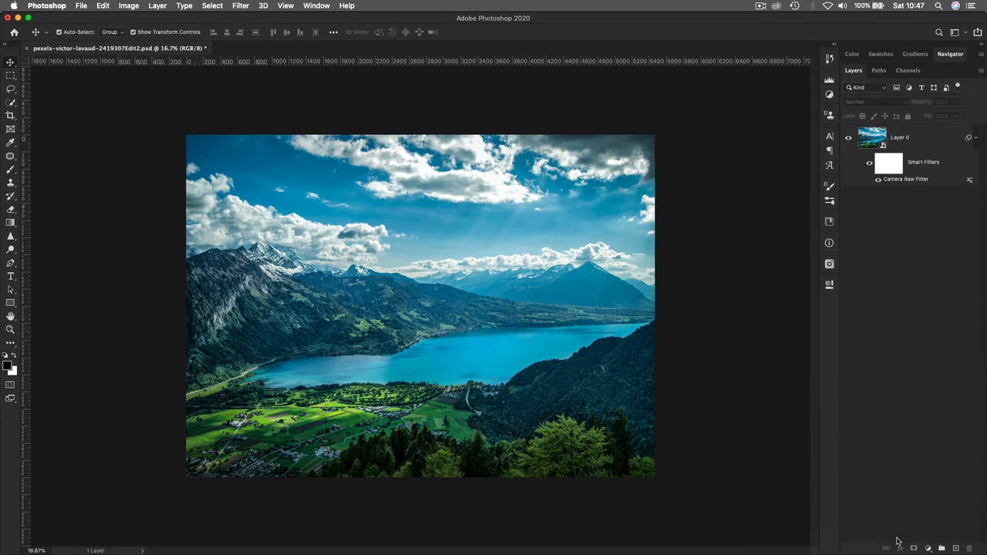
left_click(929, 146)
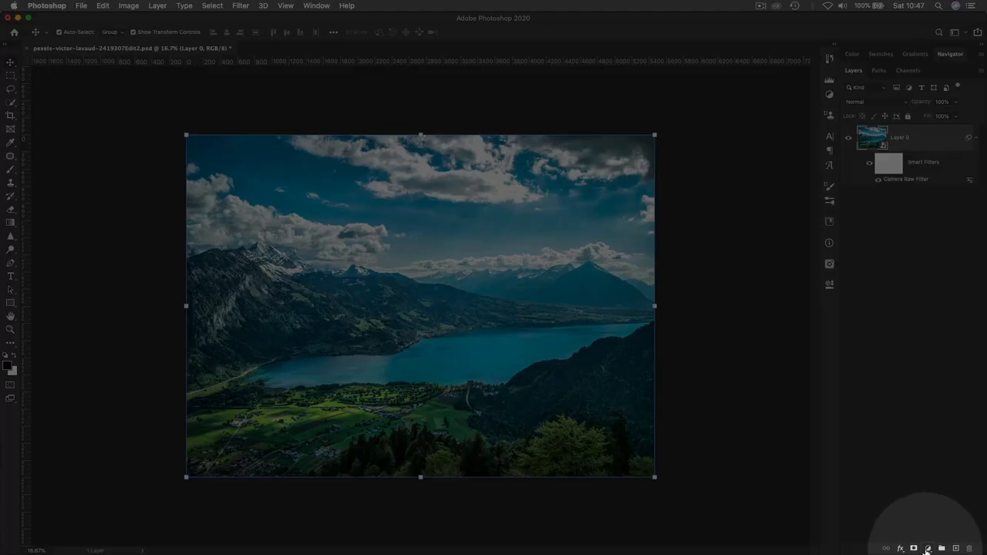
left_click(928, 548)
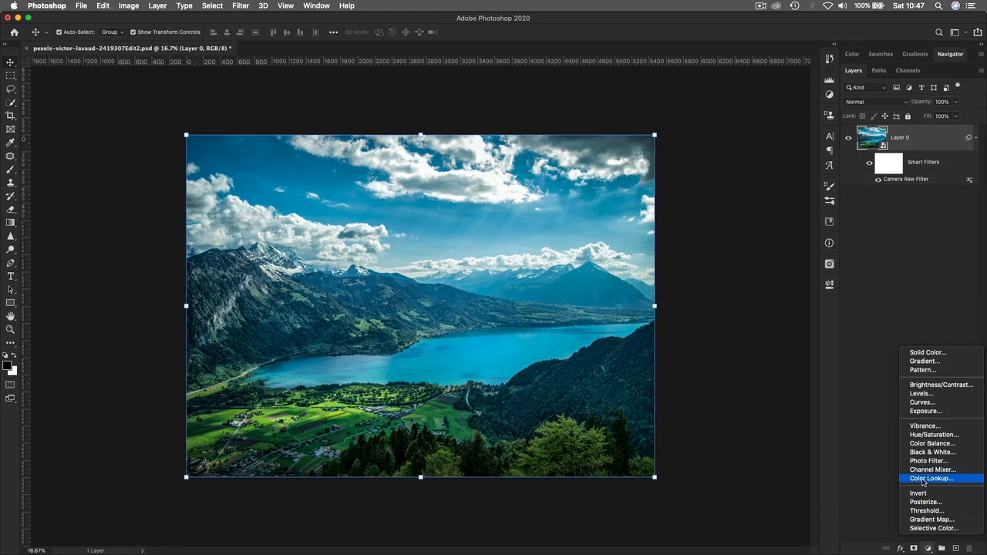
left_click(923, 480)
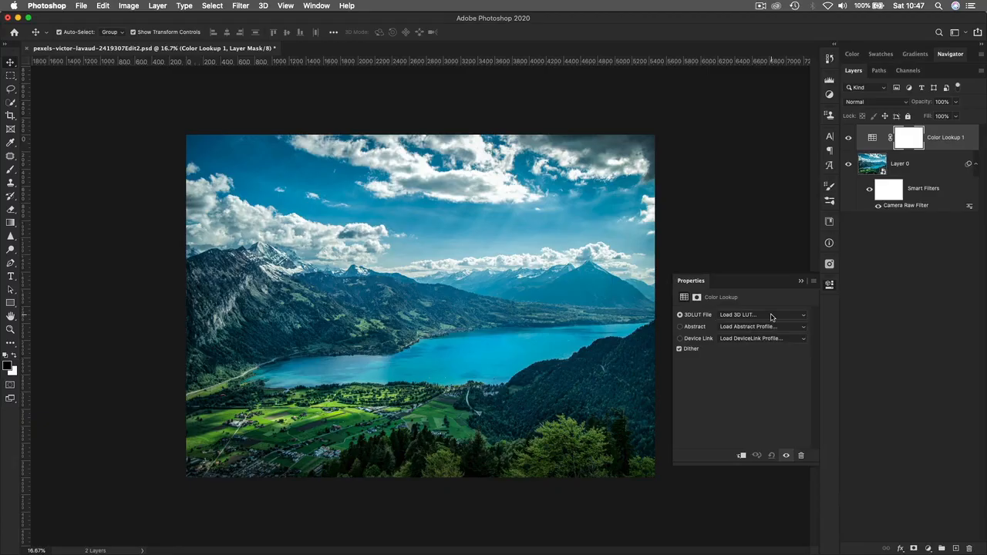
- Load the Fuji ETERNA 250D Fuji 3510 (by Adobe).cube 3D LUT into the Color Lookup adjustment and close its properties
left_click(771, 315)
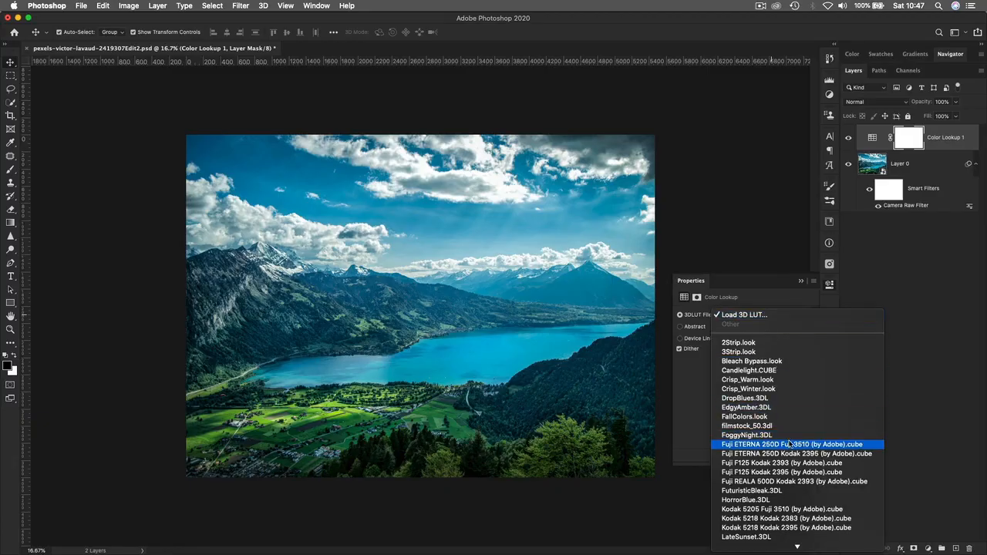
scroll(778, 342, "down", 1)
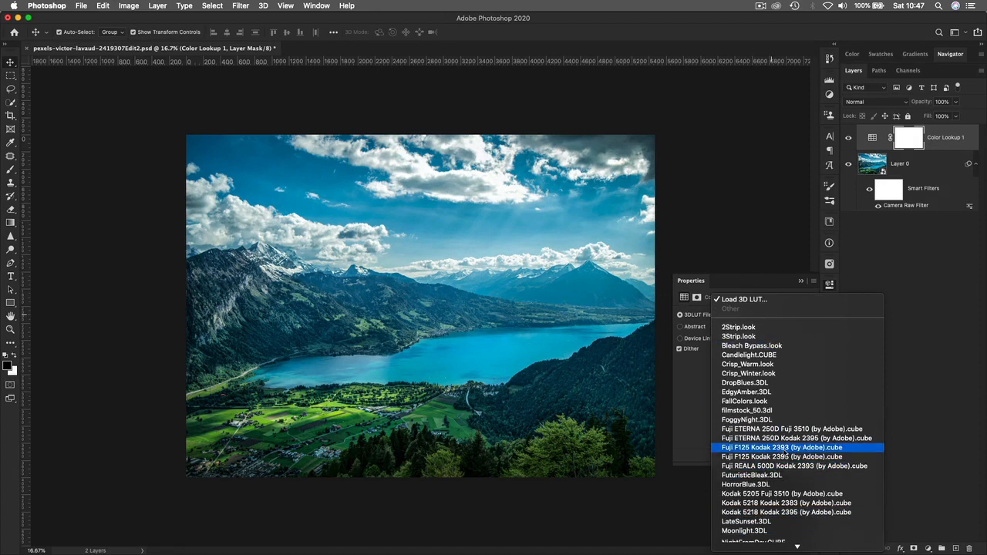
left_click(806, 432)
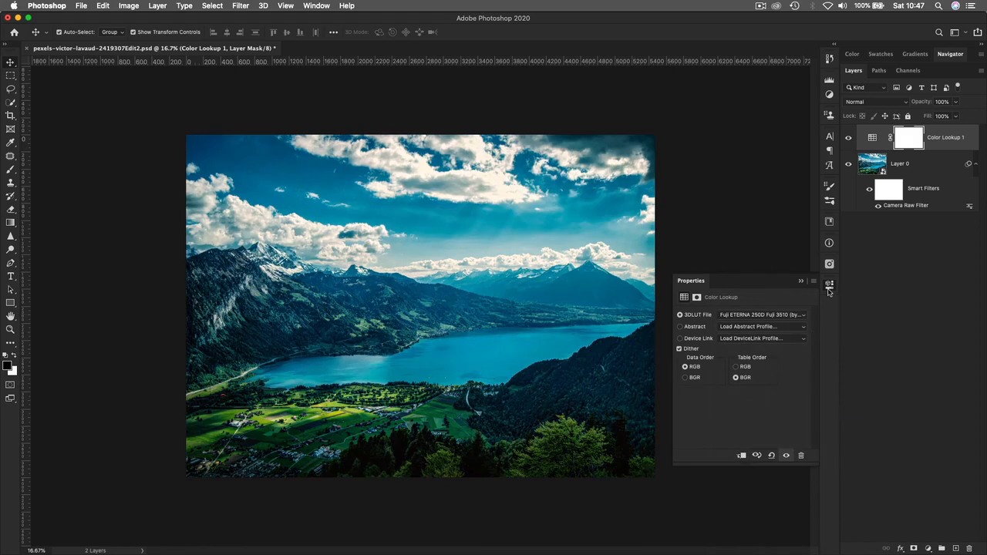
key("super+plus")
key("super+minus")
key("super+plus")
key("super+minus")
left_click(829, 288)
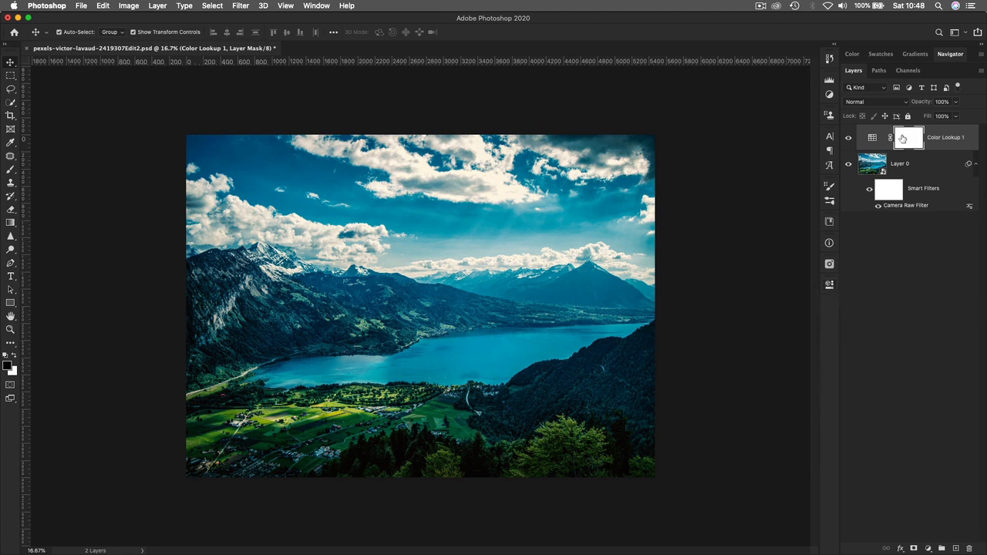
- Set the Color Lookup 1 layer's blend mode to Soft Light and check the effect on the whole photo
key("super+plus")
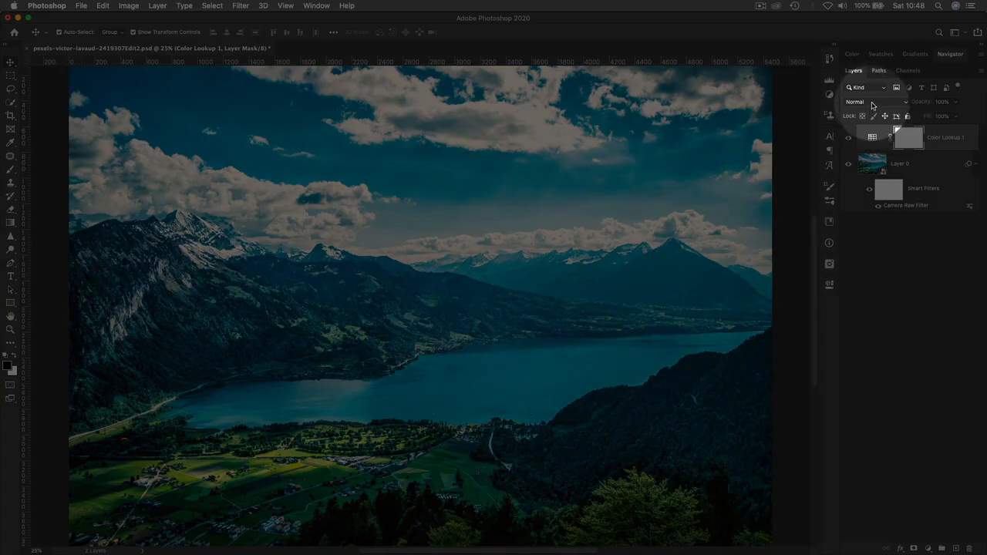
left_click(871, 103)
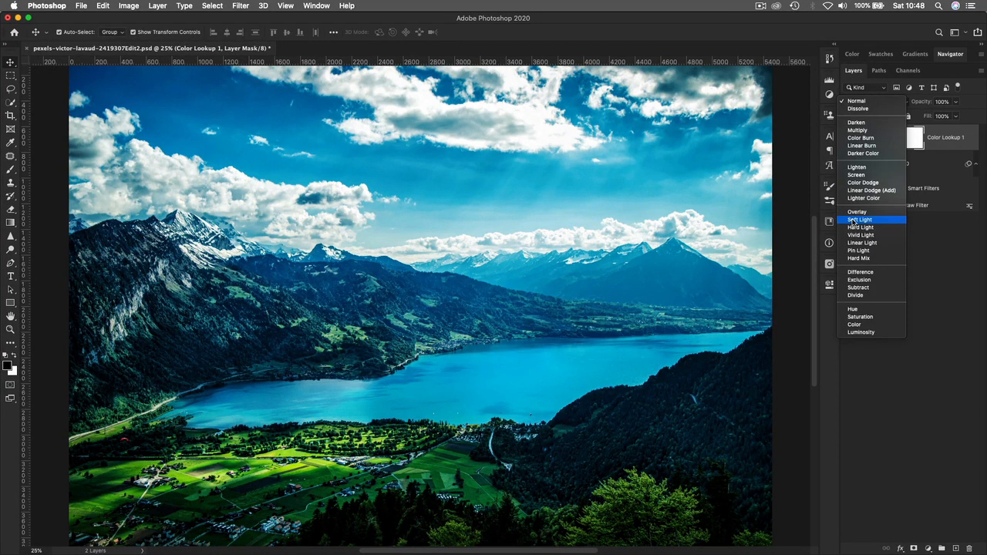
left_click(859, 219)
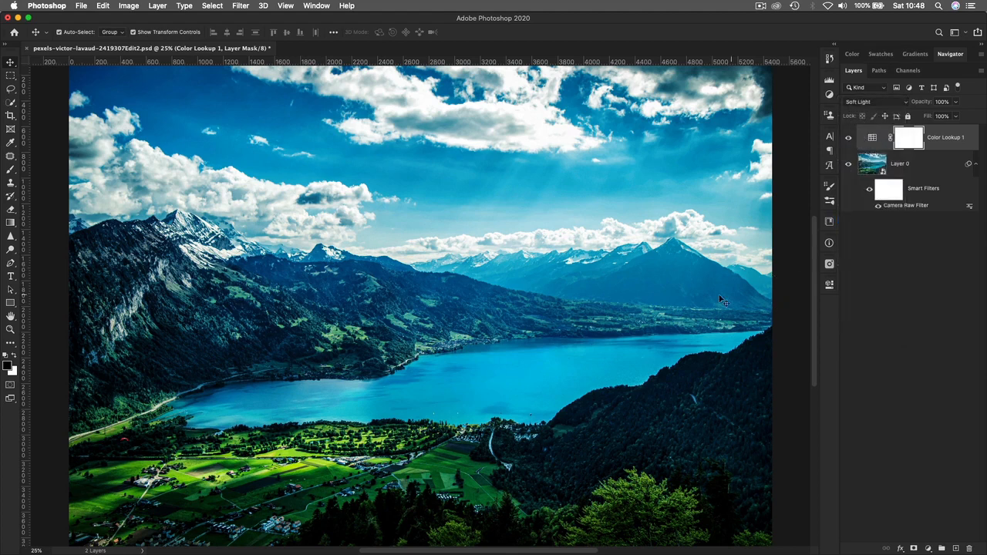
key("super+minus")
key("super+plus")
key("super+minus")
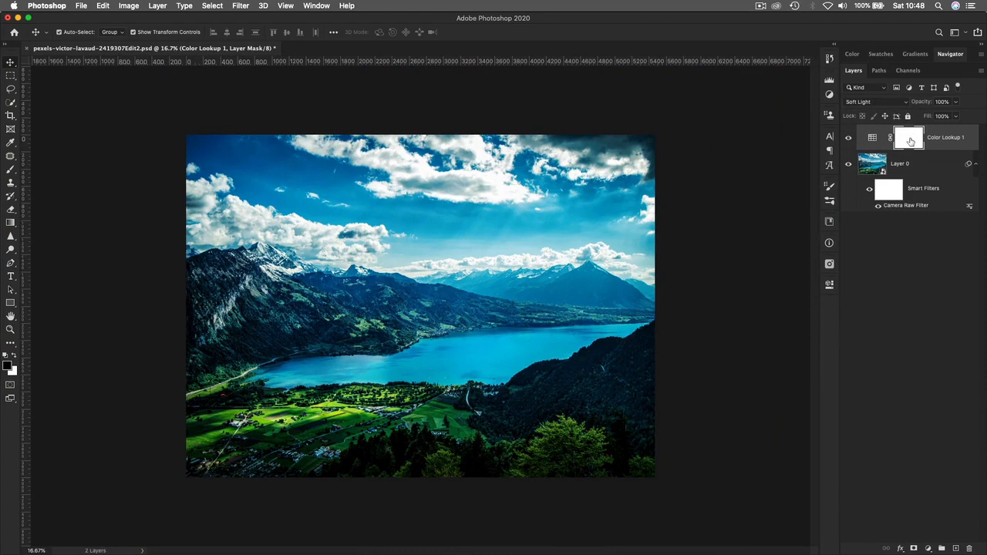
left_click(956, 102)
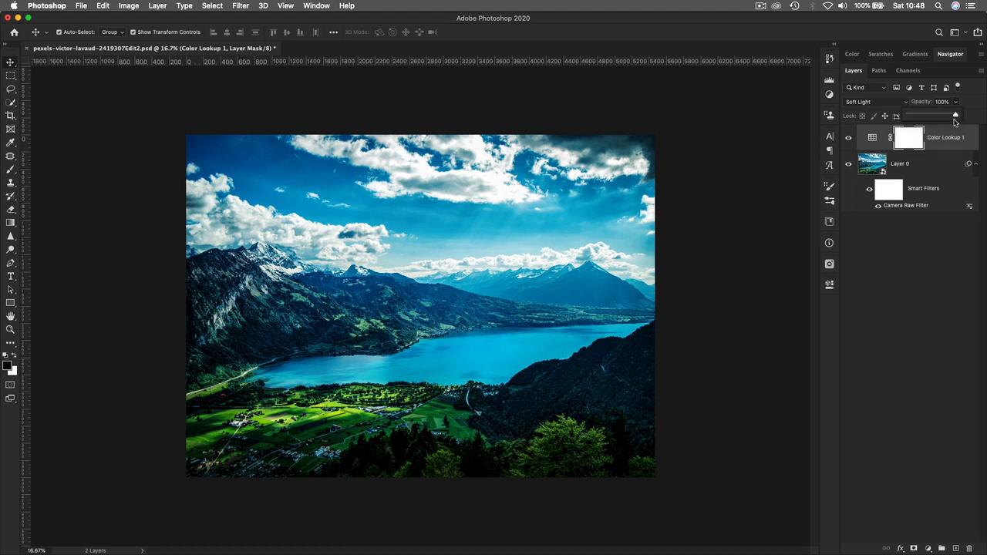
mouse_move(955, 115)
left_mouse_down()
mouse_move(944, 116)
mouse_move(968, 117)
left_mouse_up()
left_click(911, 287)
left_click(903, 143)
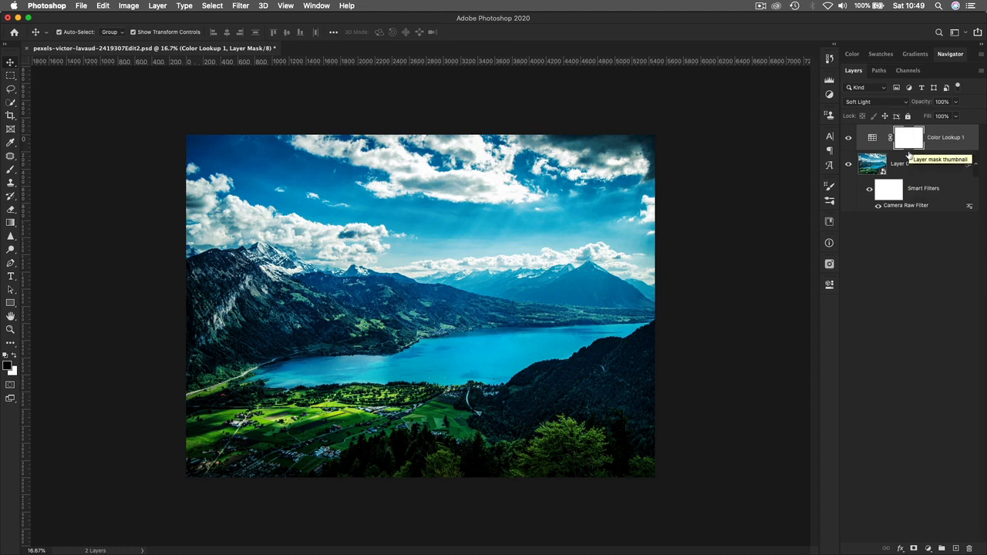
left_click(8, 366)
left_click(762, 318)
left_click(881, 297)
left_click(887, 337)
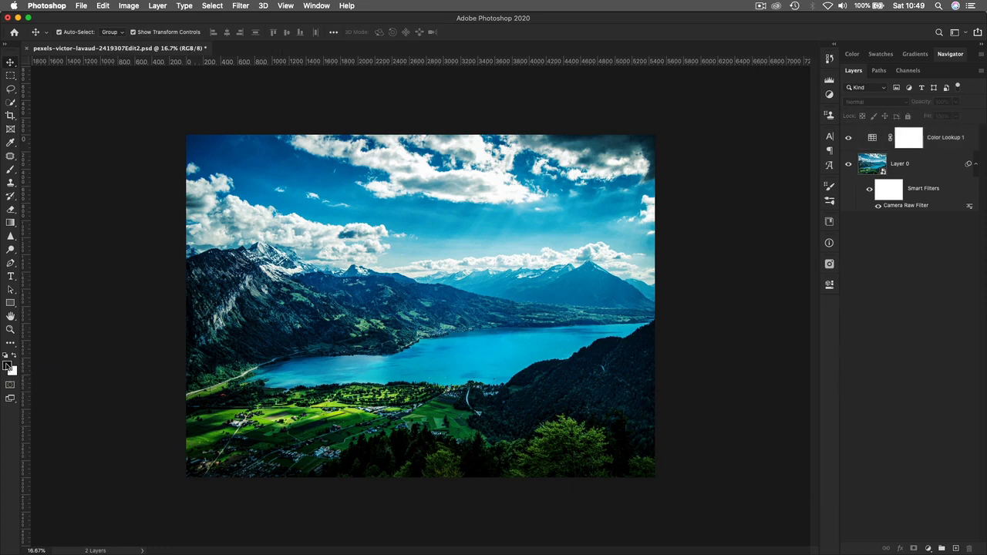
- Change the foreground color to red and the background color to near-black #221a1a
left_click(8, 367)
left_click(760, 325)
left_click(880, 300)
left_click(13, 374)
left_click(677, 416)
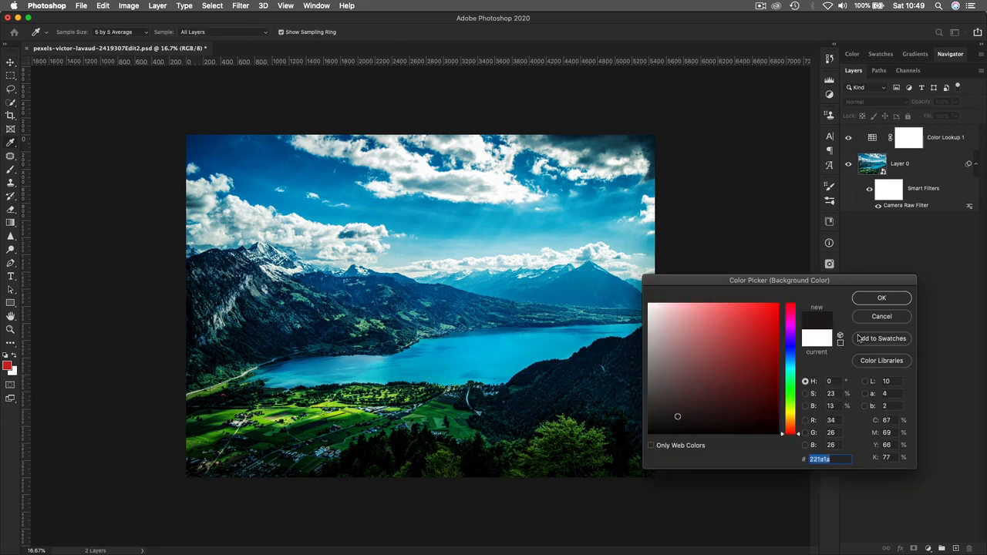
left_click(865, 299)
key("v")
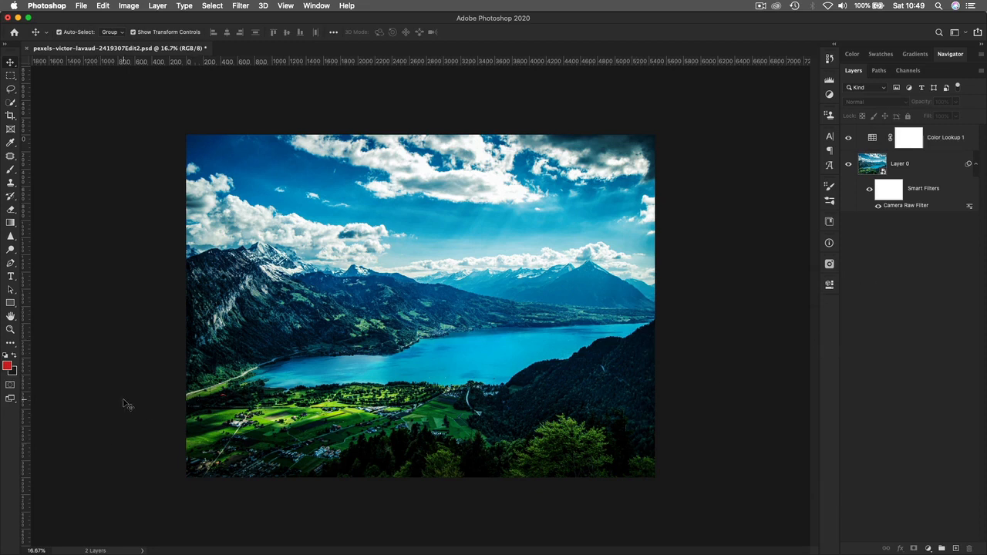
- Select the Color Lookup layer's mask and restore the default colors, with black as foreground and white as background
key("d")
left_click(909, 143)
key("d")
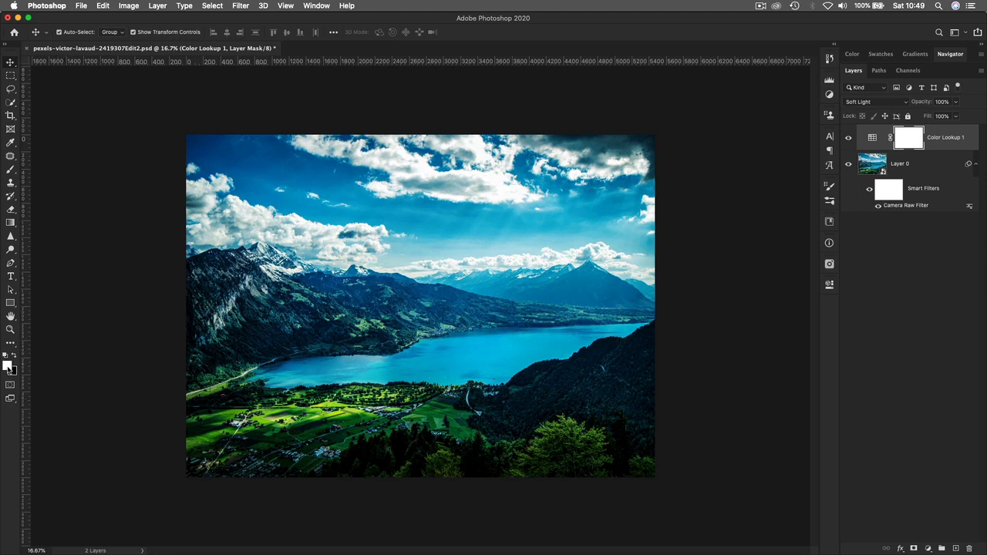
key("x")
key("x")
key("x")
key("x")
key("x")
key("x")
key("x")
- Choose the Brush tool with the 1500 px soft round brush at 0% hardness and set its flow to 73%
left_click(11, 169)
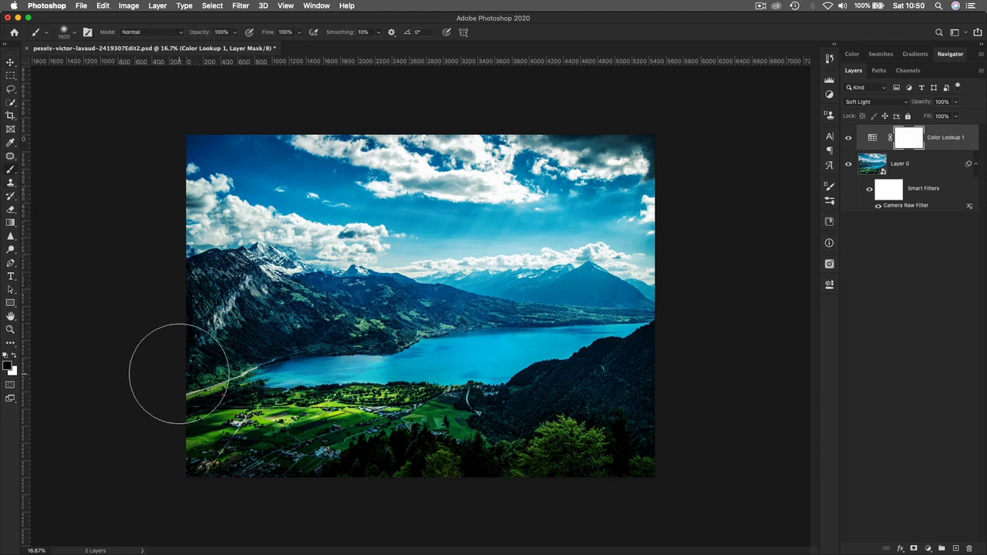
left_click(71, 35)
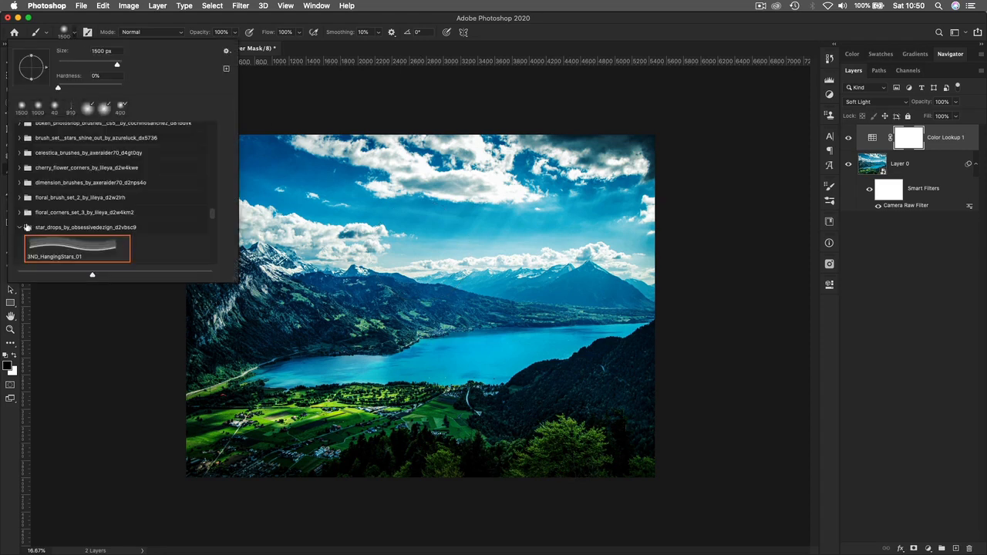
left_click(19, 227)
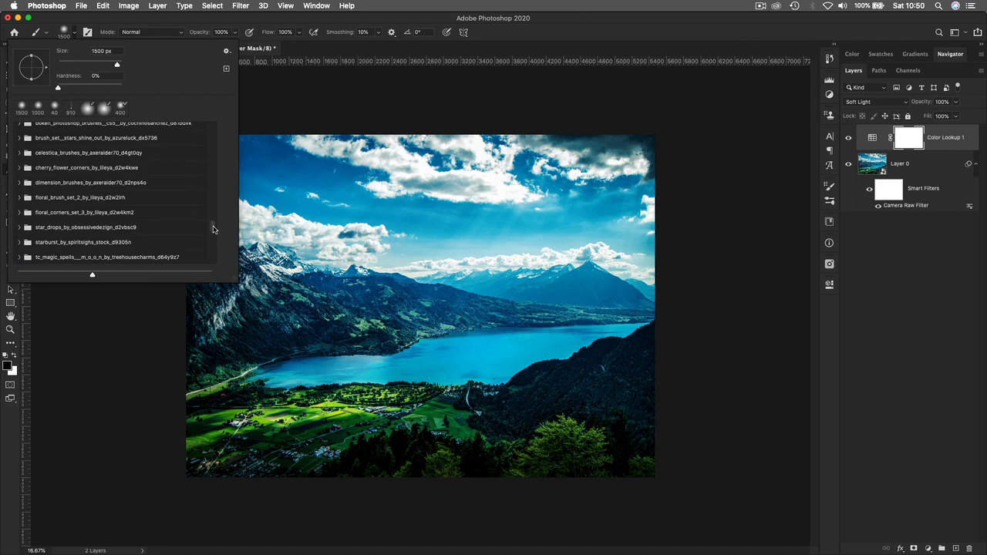
left_click_drag(214, 229, 214, 131)
left_click(21, 106)
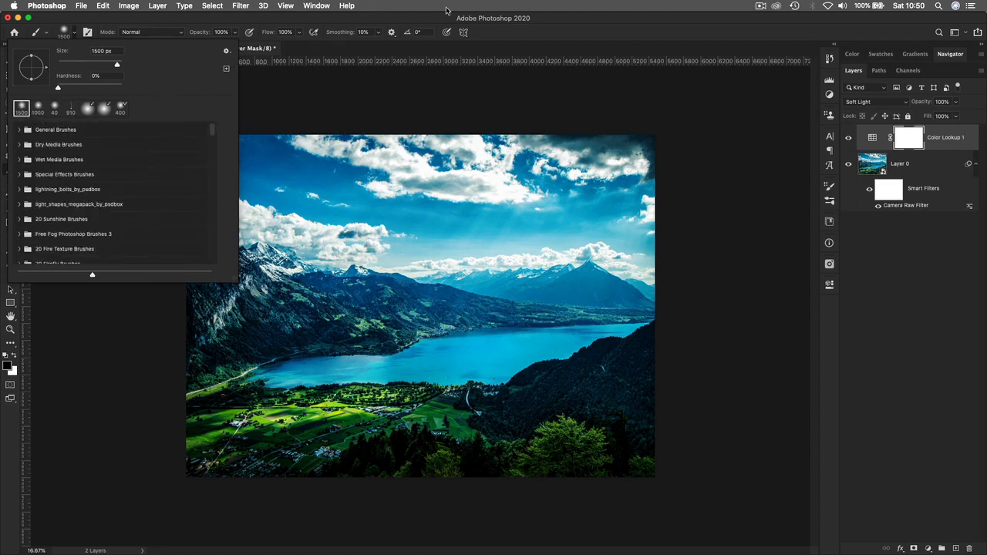
left_click(422, 21)
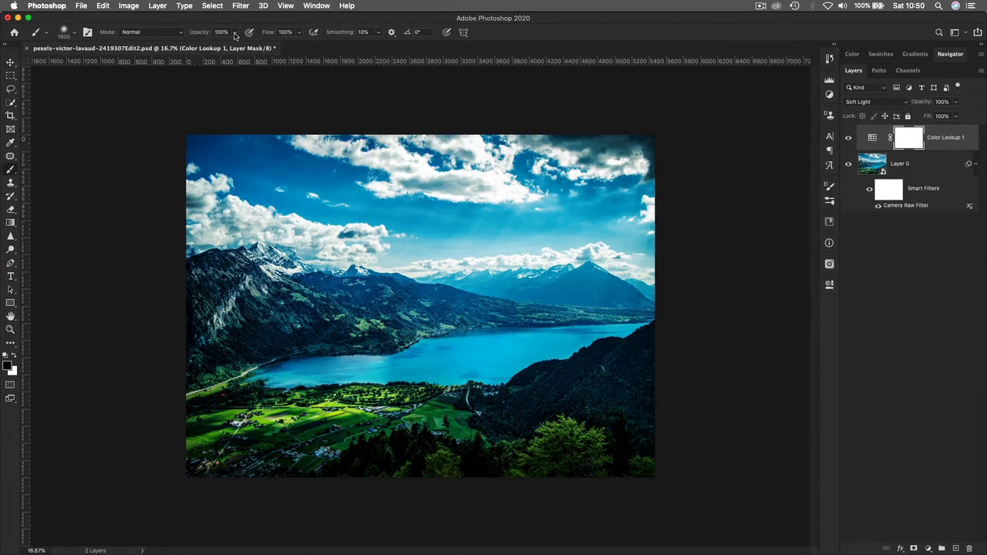
left_click(298, 34)
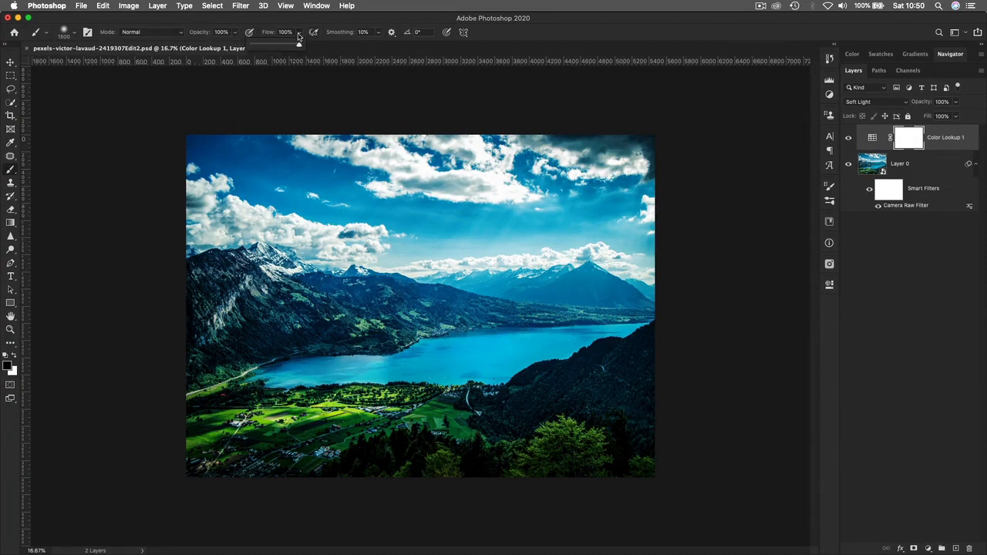
left_click_drag(297, 46, 288, 47)
left_click(408, 21)
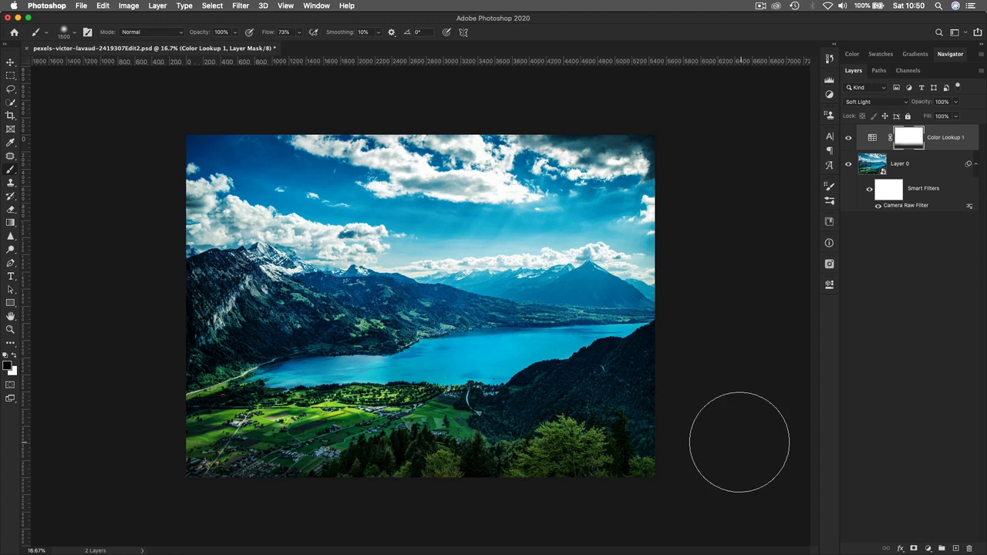
- Undo the last mask stroke and paint black at 50% brush opacity on the Color Lookup mask across the trees and valley
key("super+z")
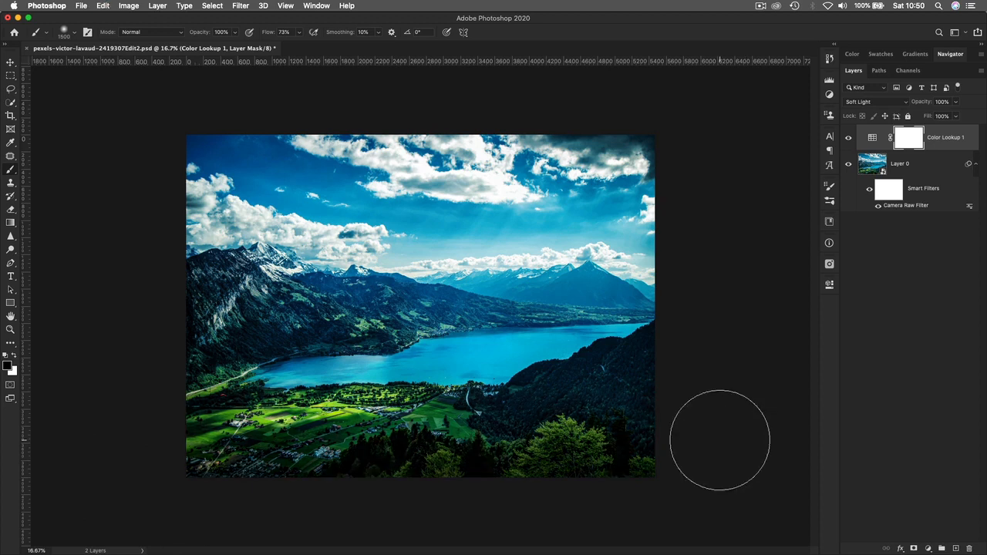
left_click(221, 32)
key("Return")
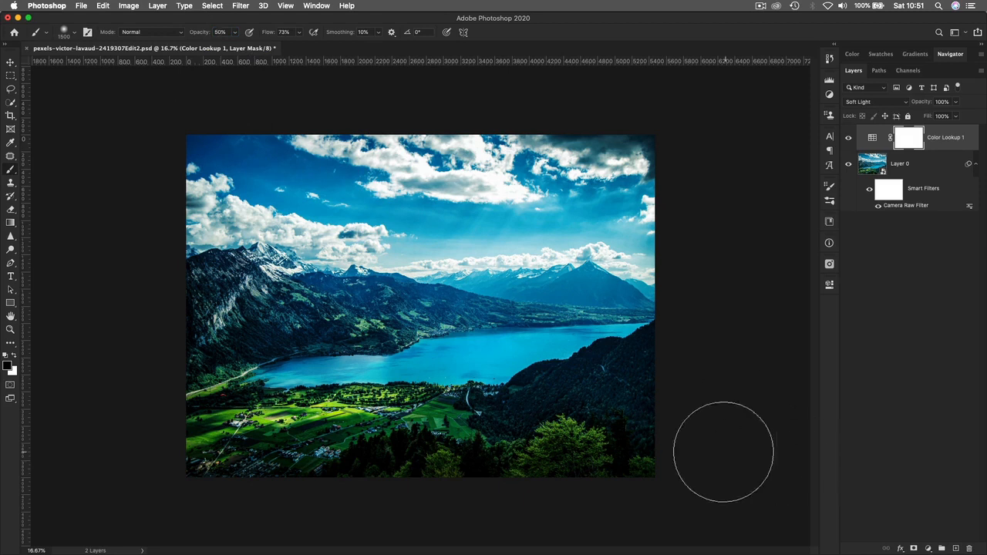
left_click_drag(668, 447, 134, 442)
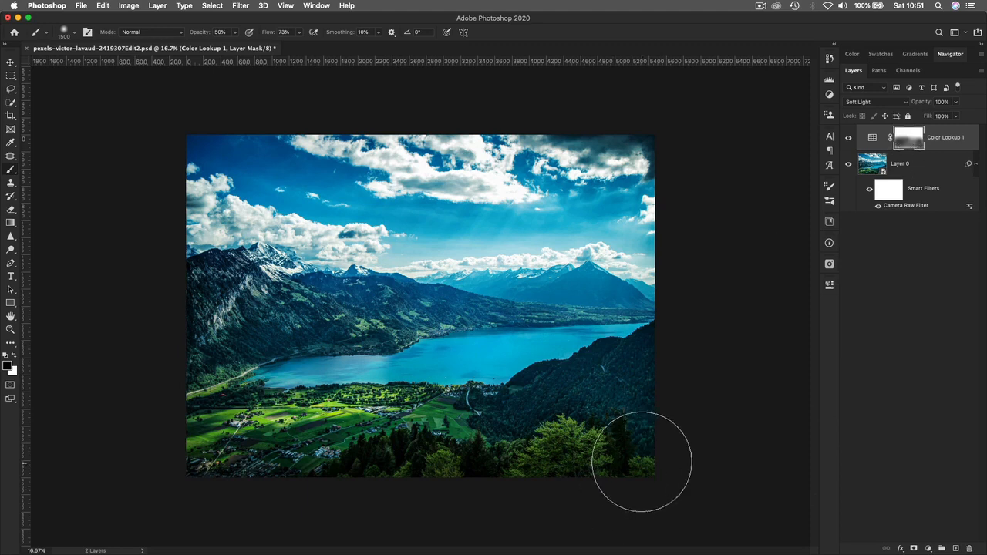
mouse_move(683, 423)
left_mouse_down()
mouse_move(306, 377)
mouse_move(200, 403)
left_mouse_up()
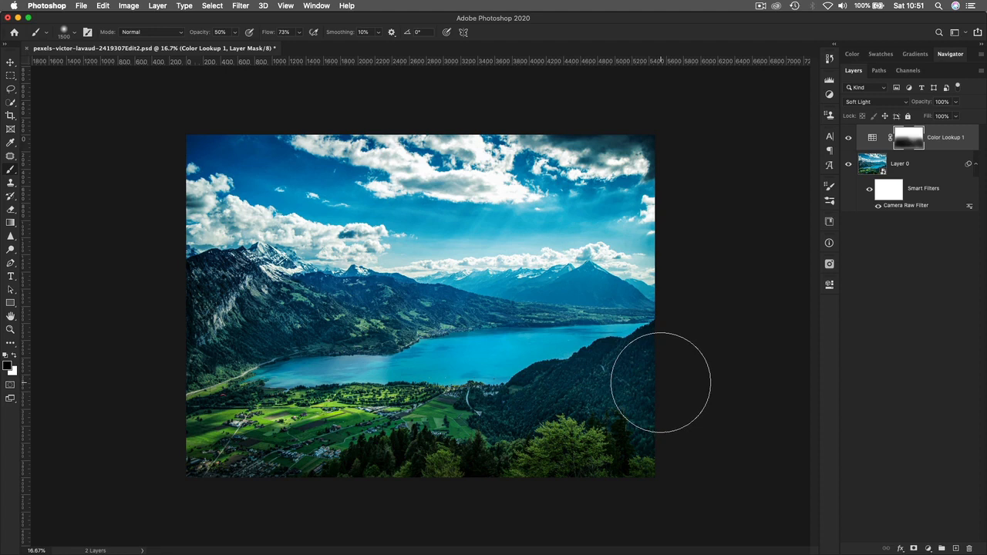
- Lower the Color Lookup 1 layer's opacity to 68% and deselect the layer to check the whole photo
left_click(956, 102)
mouse_move(956, 116)
left_mouse_down()
mouse_move(887, 125)
mouse_move(941, 123)
left_mouse_up()
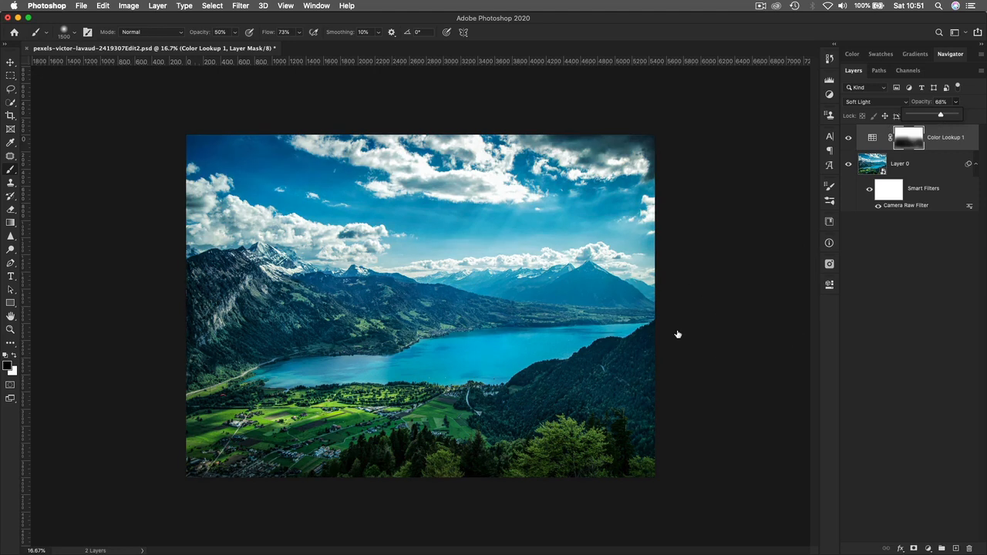
key("v")
left_click(723, 322)
key("super+plus")
key("super+minus")
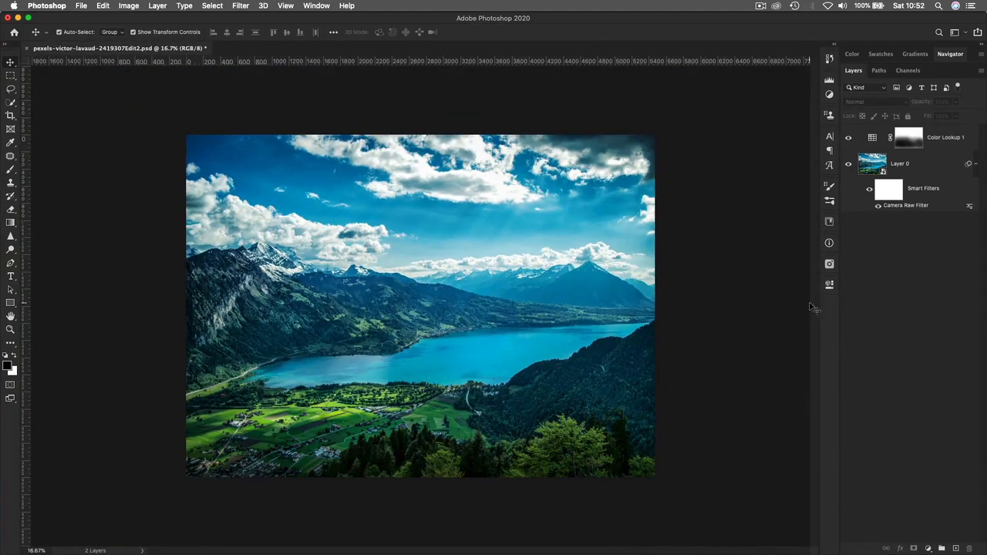
- Hide and show Layer 0's smart filters and the Color Lookup layer to compare with the original, leaving both visible
left_click(869, 189)
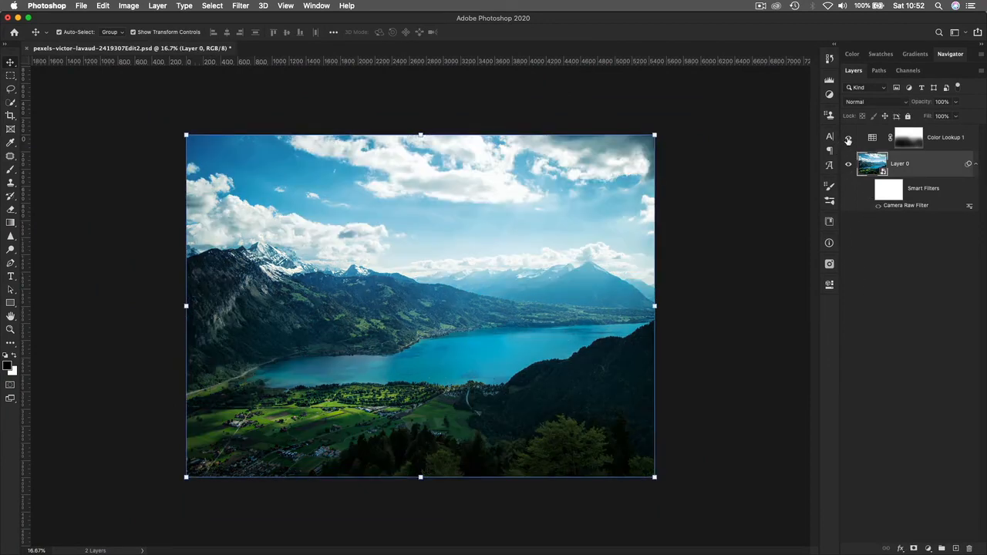
left_click(848, 137)
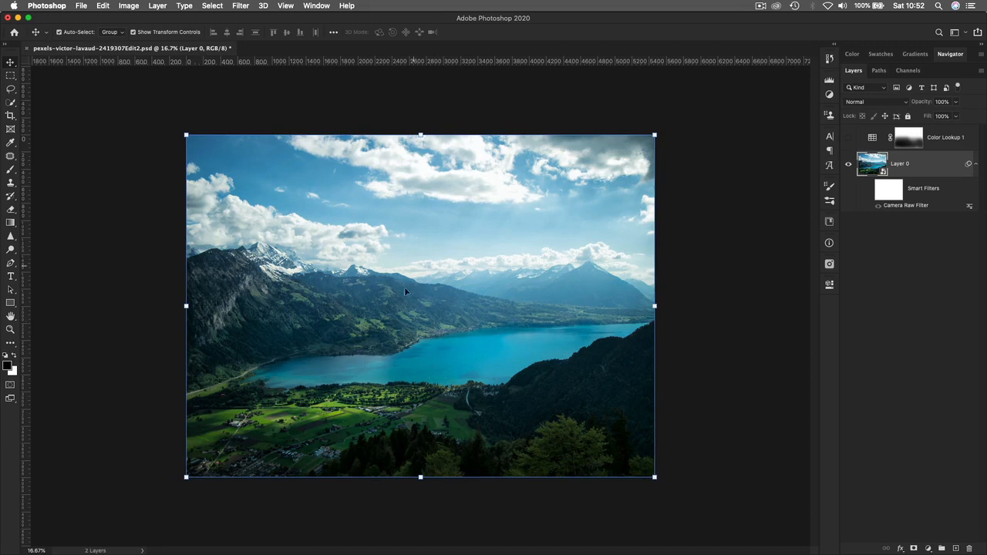
left_click(711, 344)
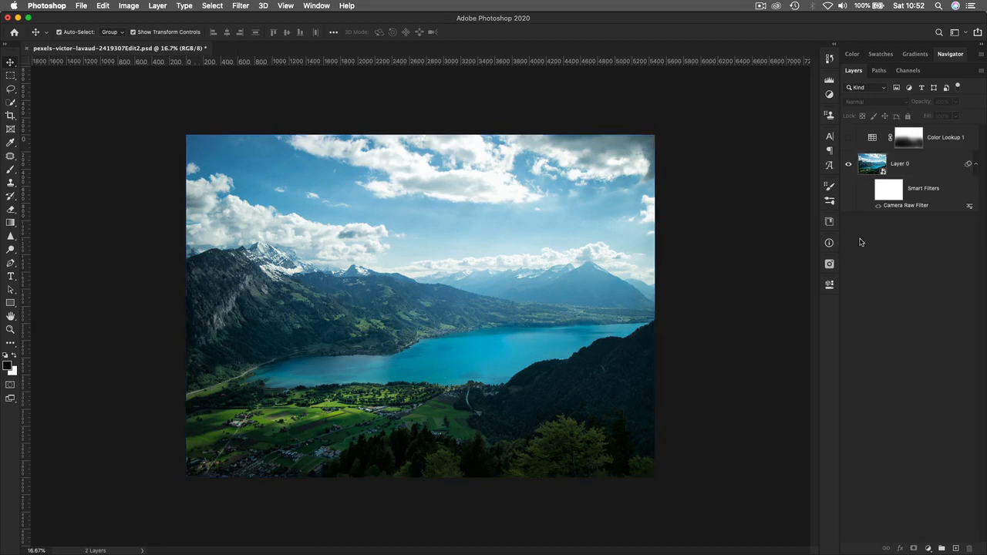
left_click(869, 189)
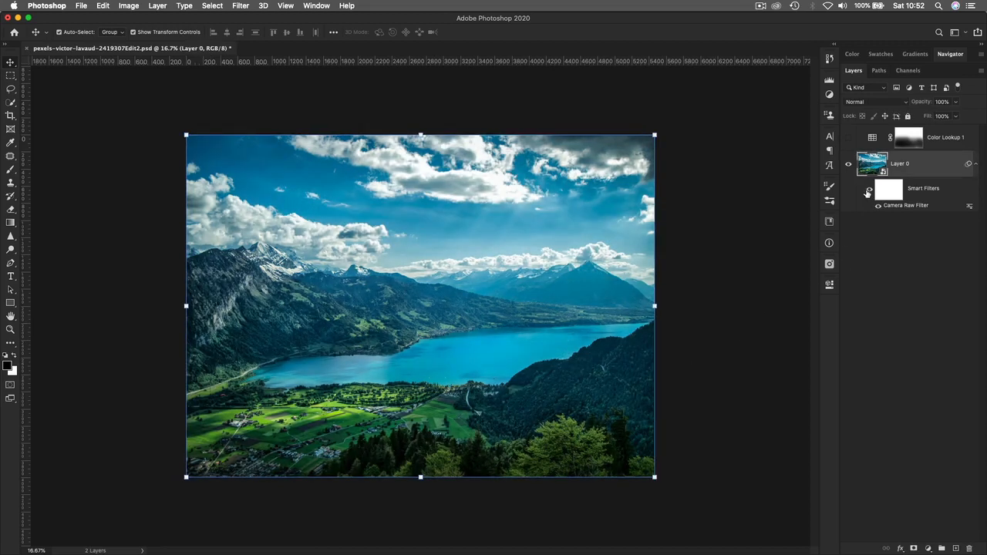
left_click(847, 139)
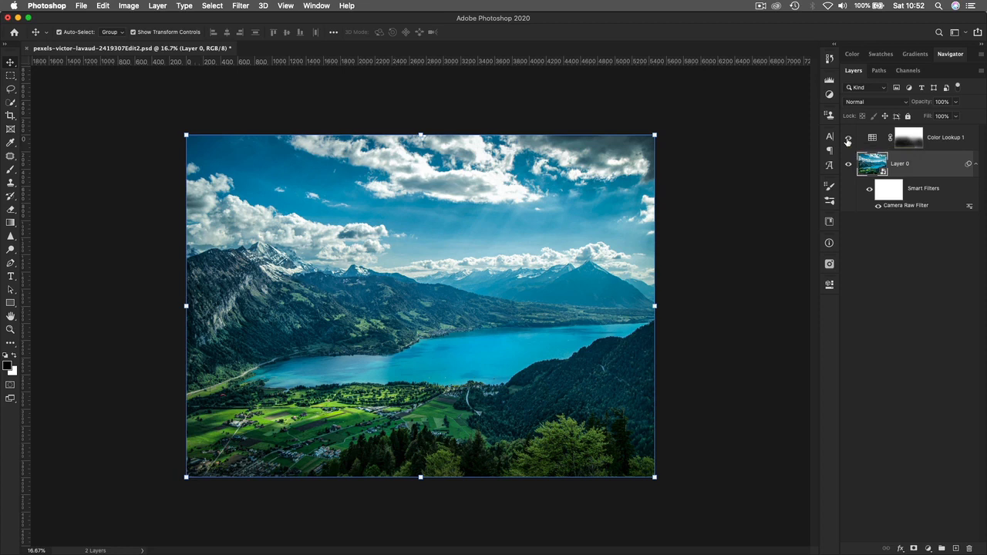
left_click(703, 260)
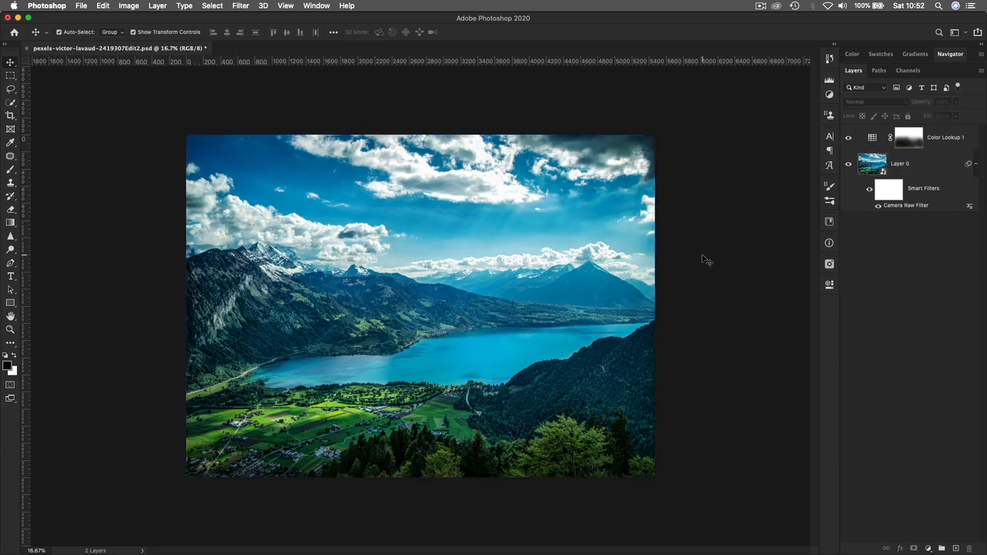
key("super+equal")
key("super+minus")
key("super")
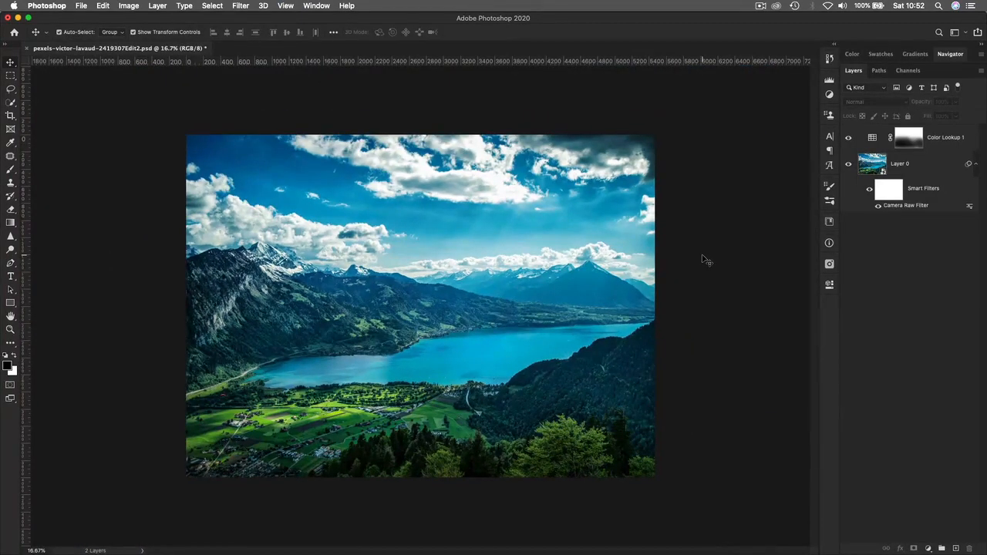